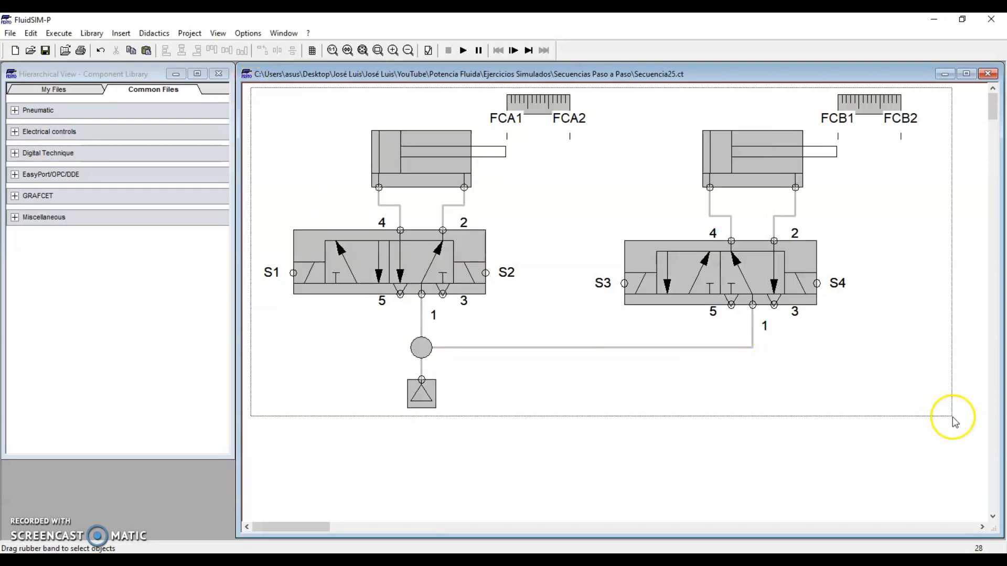
Step: Examine both double-acting cylinders, their FCA and FCB distance rules, and the two 5/n way valves driving them
left_click(872, 445)
left_click(443, 159)
left_click(780, 162)
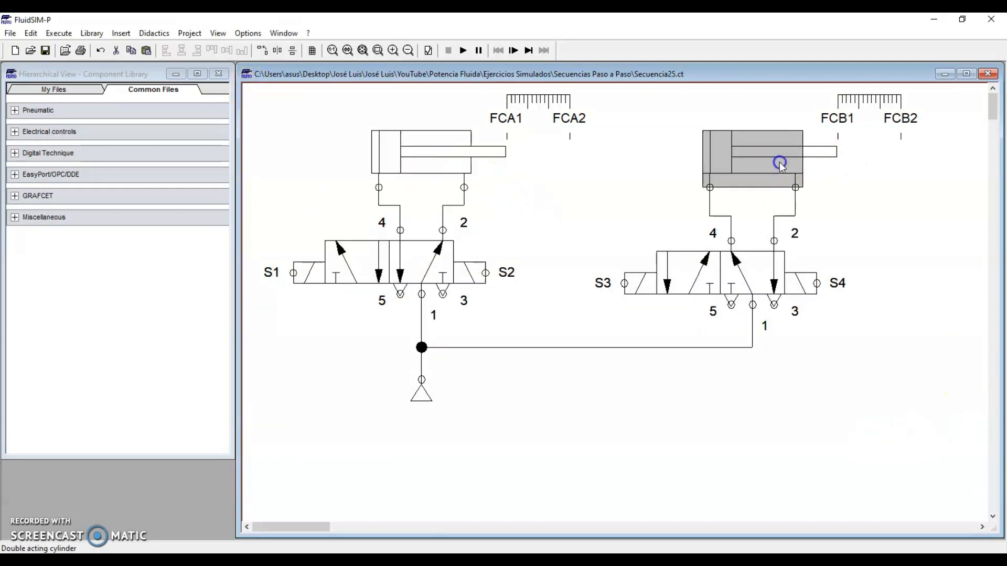
left_click(425, 152)
left_click(732, 144)
left_click(540, 100)
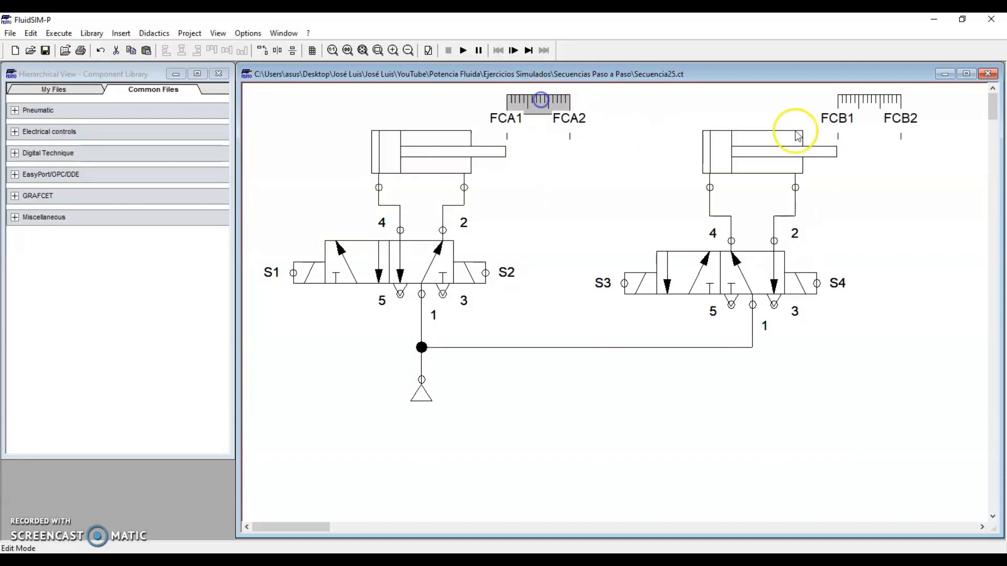
left_click(869, 103)
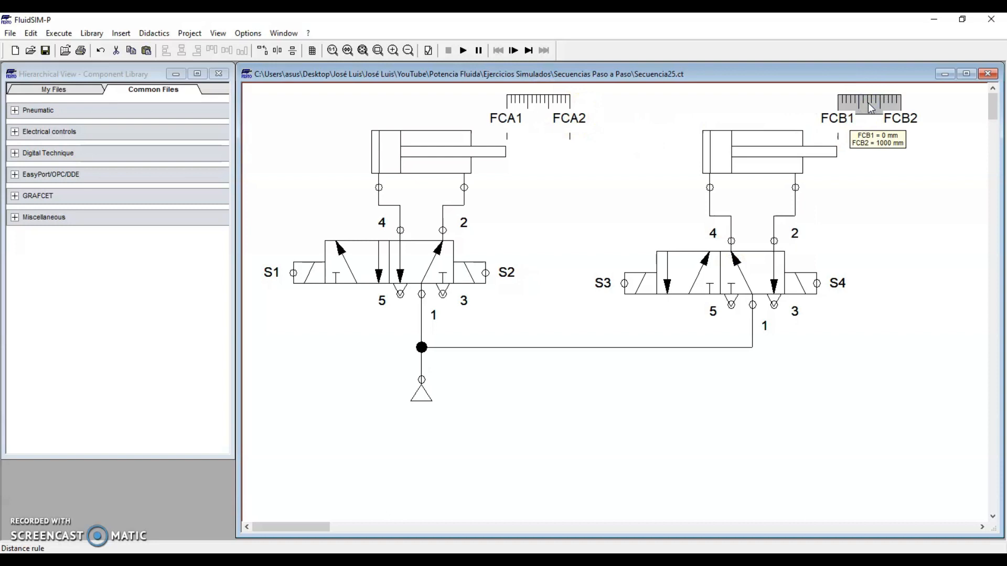
left_click(443, 153)
left_click(741, 152)
left_click(430, 278)
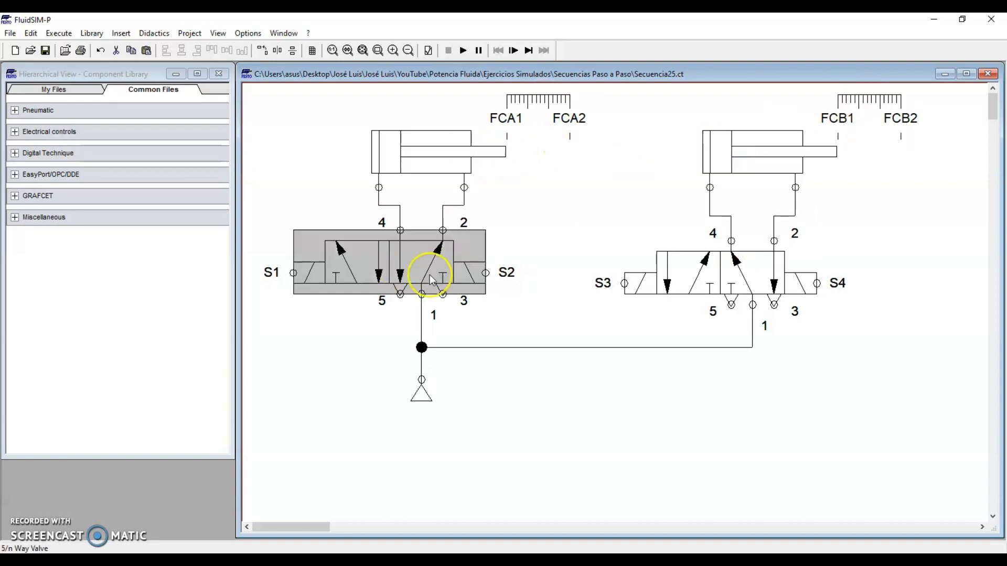
left_click(741, 276)
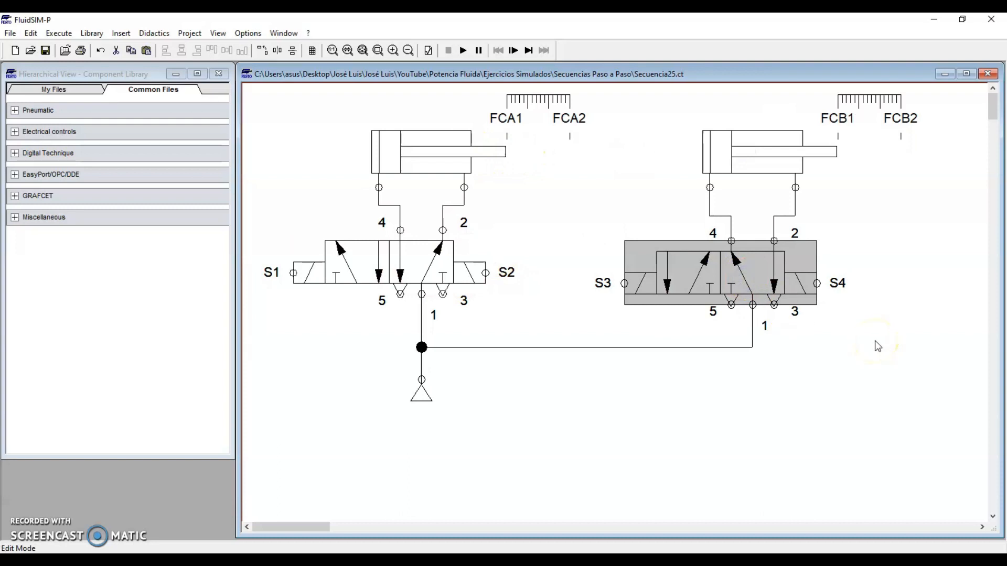
left_click(877, 357)
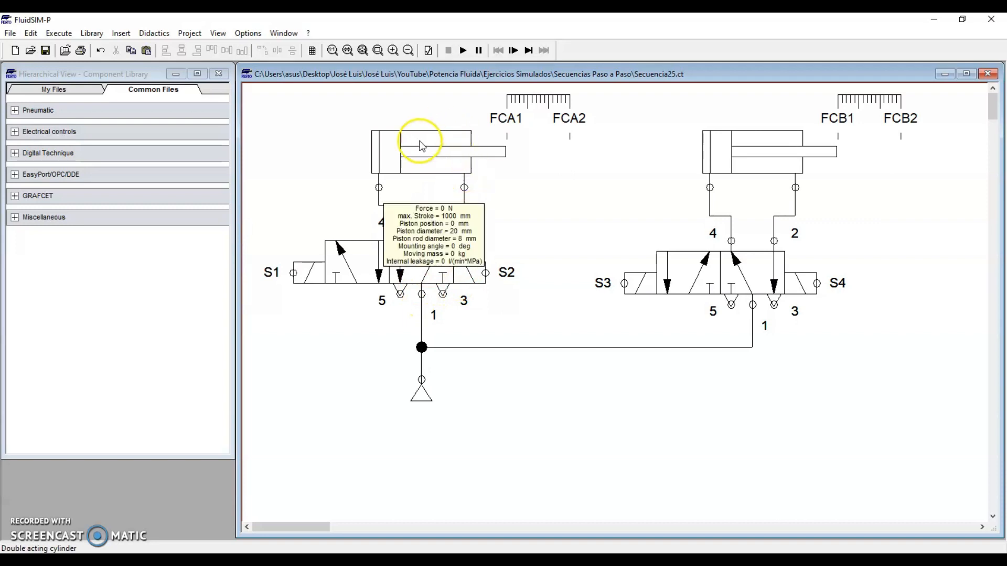
Step: Compare the initial piston positions of the two cylinders and check the valve feeding cylinder B
left_click(766, 161)
left_click(769, 285)
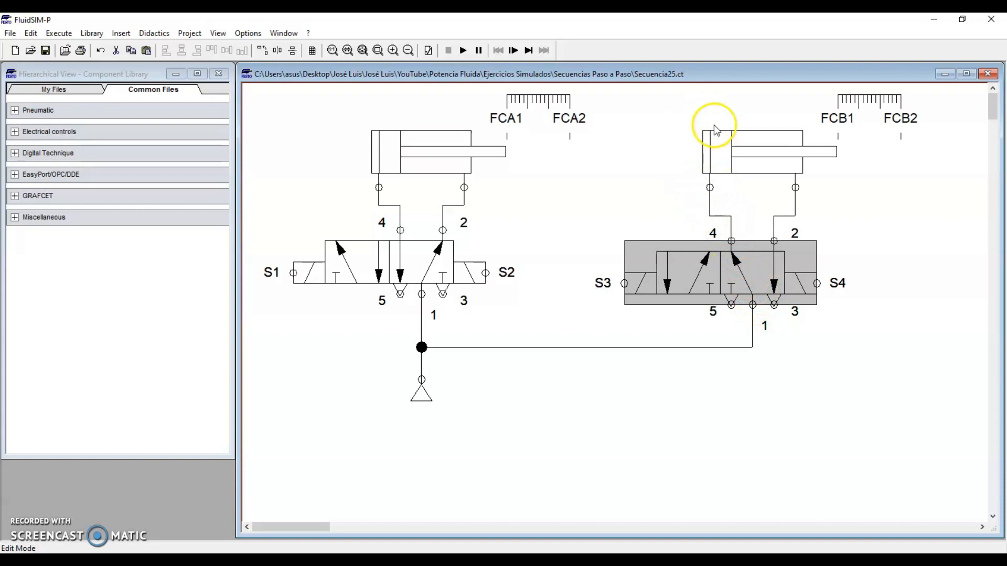
left_click(949, 241)
left_click(418, 151)
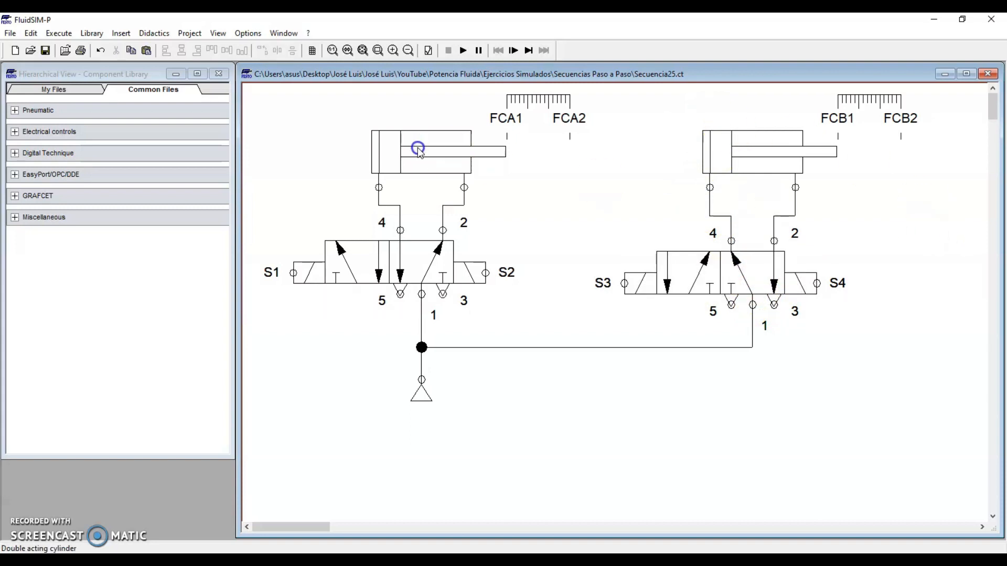
mouse_move(422, 156)
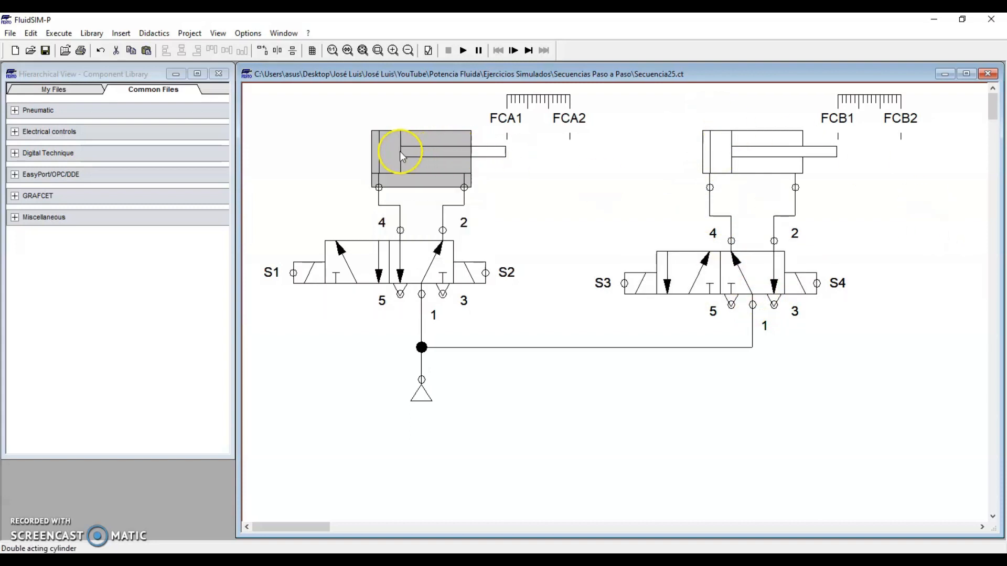
left_click(758, 154)
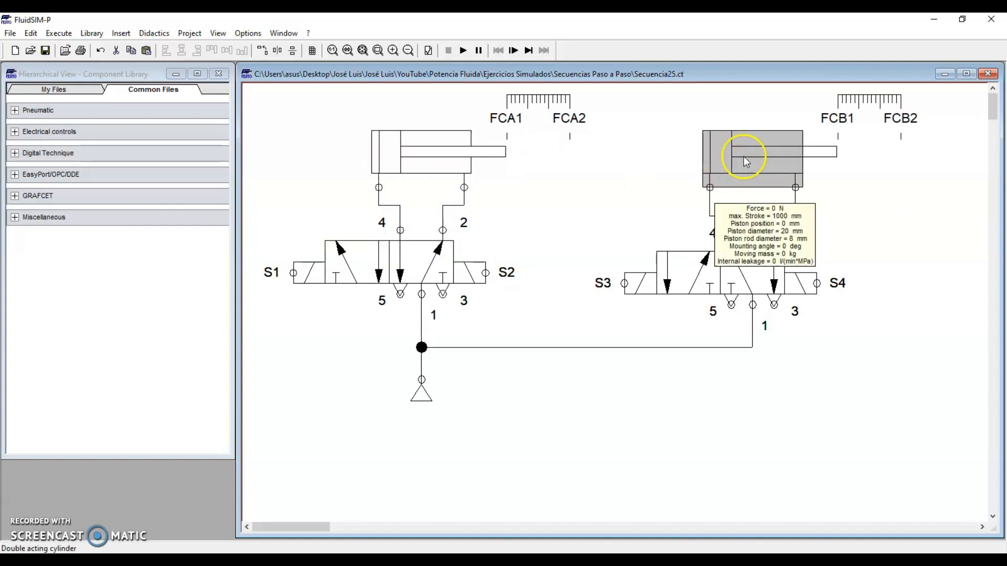
Step: Simulate the pneumatic circuit to check the cylinders' starting positions, stop the simulation and review the whole circuit
left_click(934, 209)
left_click(462, 50)
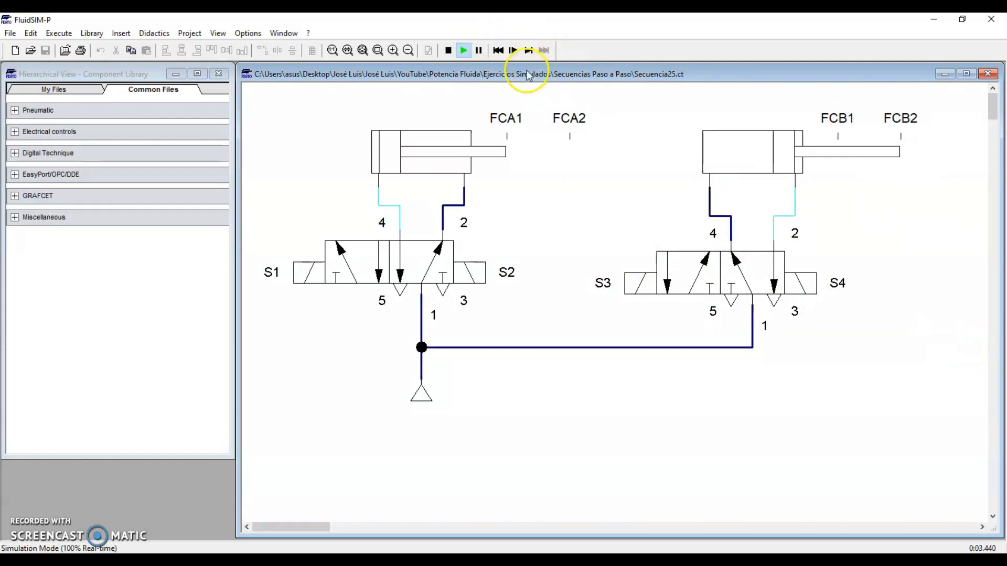
left_click(448, 50)
mouse_move(244, 86)
left_mouse_down()
mouse_move(913, 394)
mouse_move(934, 418)
left_mouse_up()
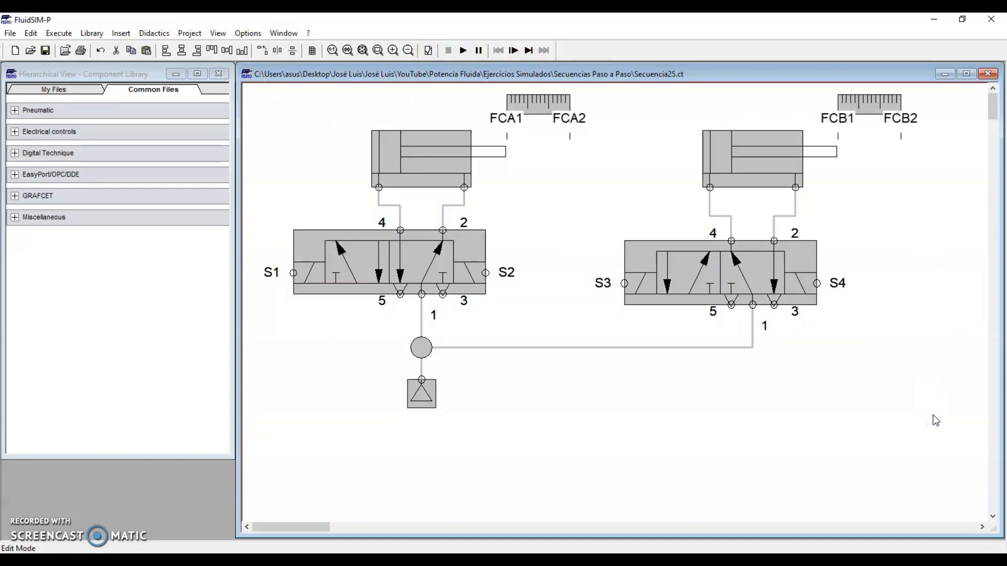
left_click(890, 407)
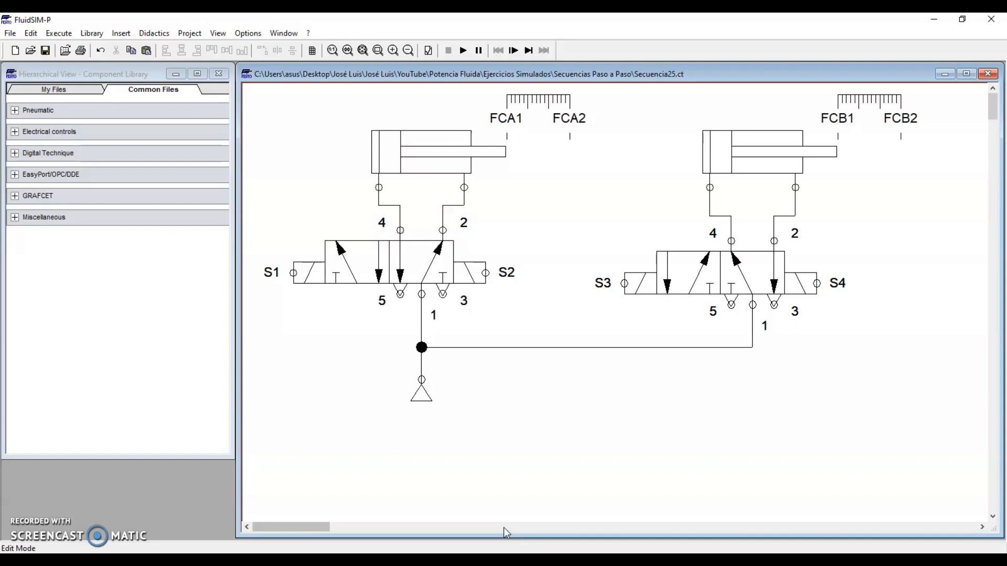
Step: Add a 24V and a 0V electrical connection from the Ladder Symbols, spaced apart in the empty area beside cylinder B
left_click(408, 51)
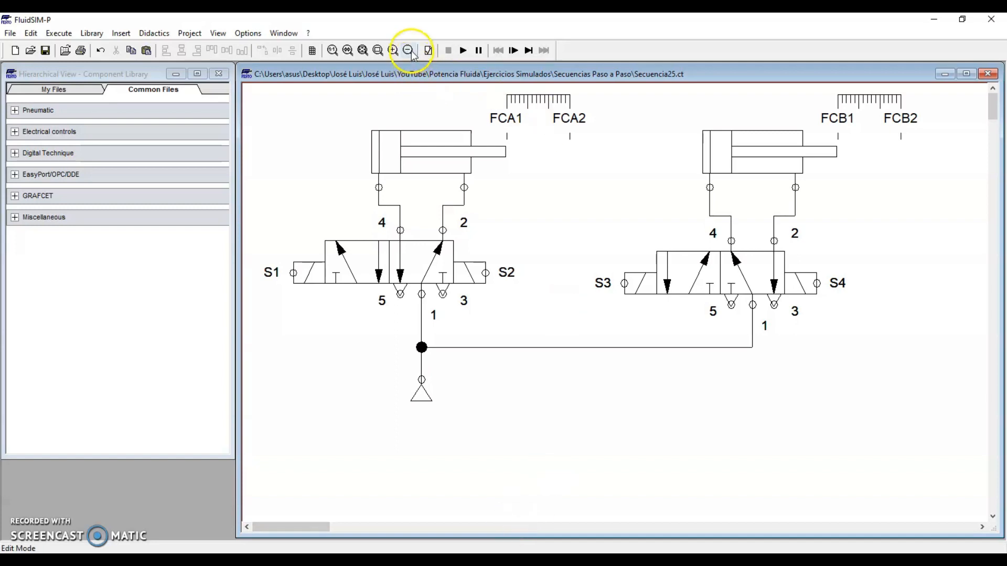
left_click_drag(348, 527, 392, 527)
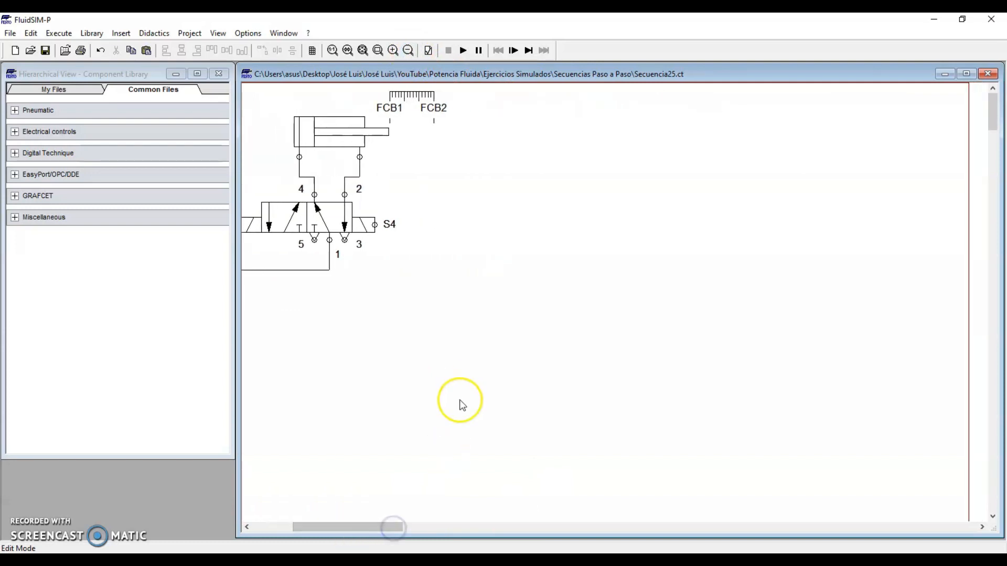
left_click(115, 77)
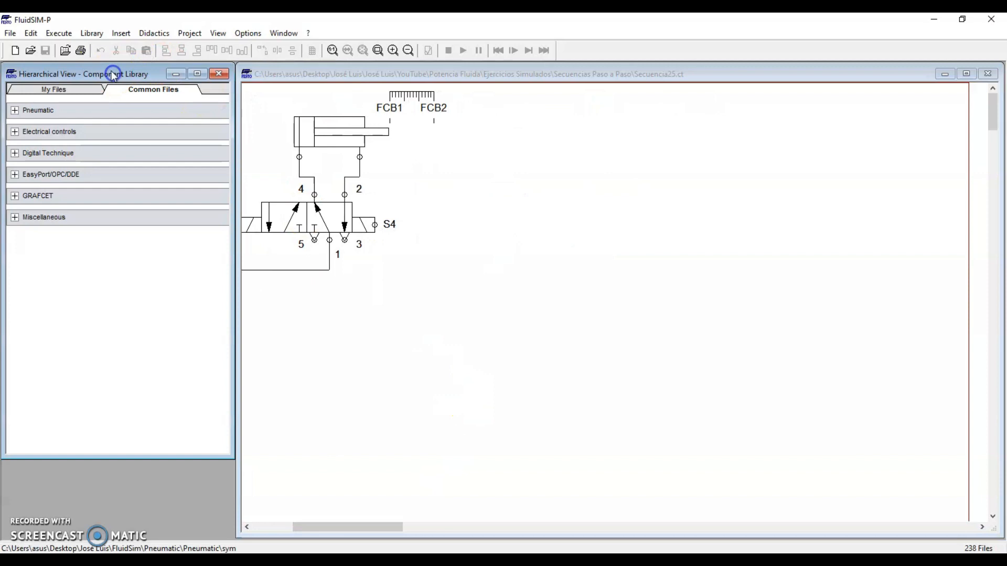
left_click(15, 132)
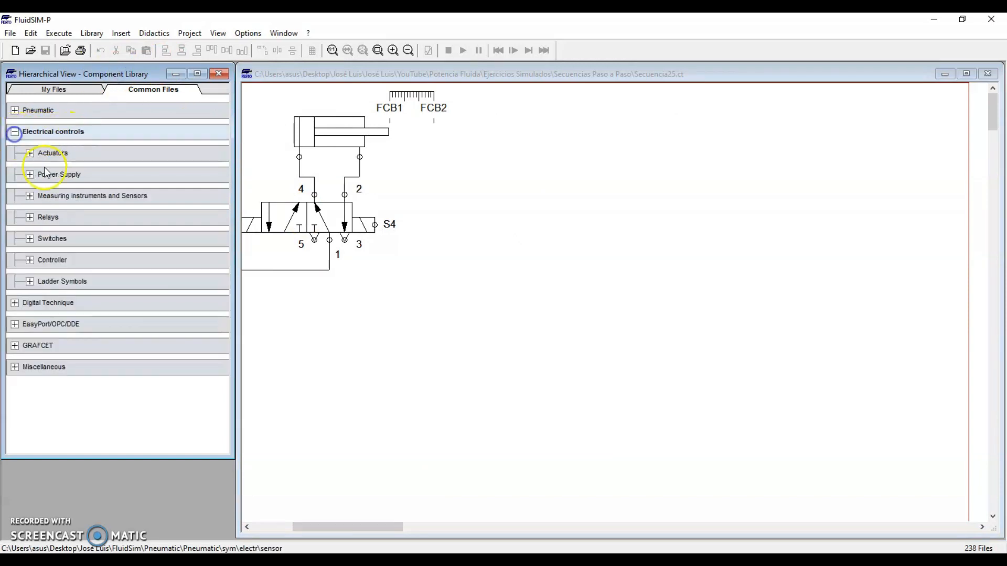
left_click(30, 282)
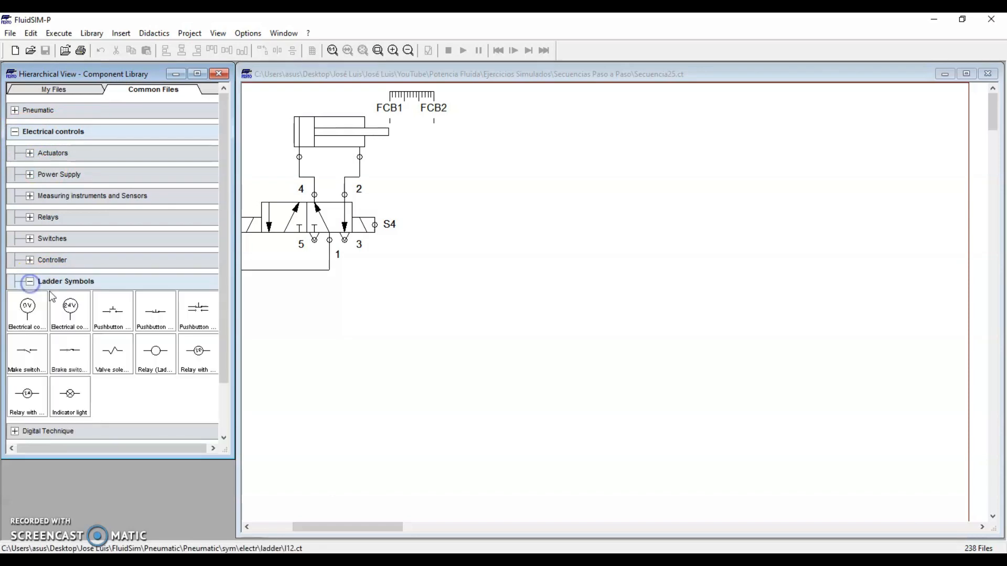
left_click_drag(70, 307, 541, 115)
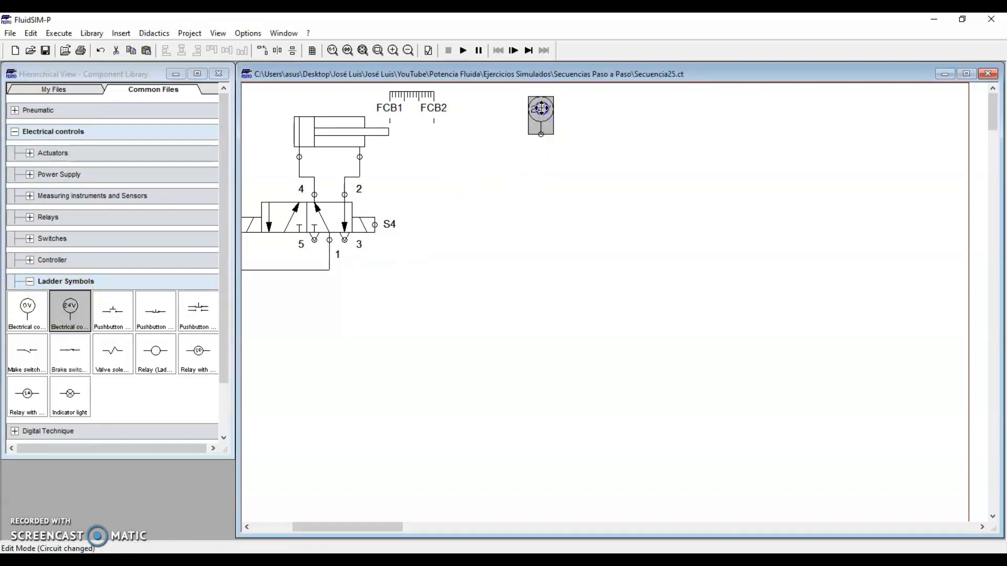
left_click_drag(28, 310, 932, 120)
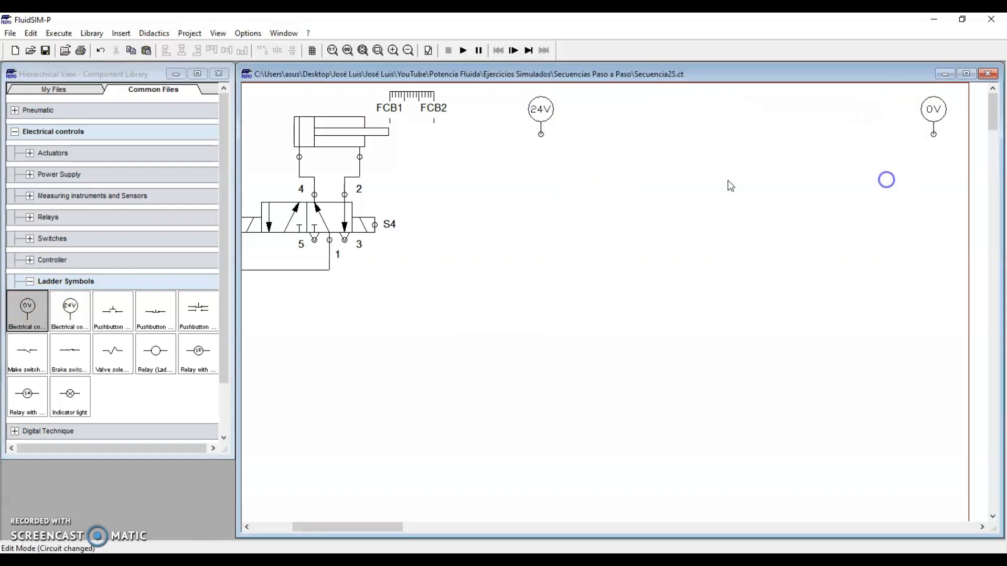
left_click(540, 113)
left_click(943, 133)
left_click(791, 245)
Step: Place two make switches, a break switch and a relay in one row between the 24V and 0V connections
left_click_drag(29, 351, 586, 164)
left_click_drag(25, 350, 678, 157)
left_click(662, 224)
left_click_drag(70, 350, 794, 157)
left_click(456, 285)
left_click_drag(157, 351, 874, 158)
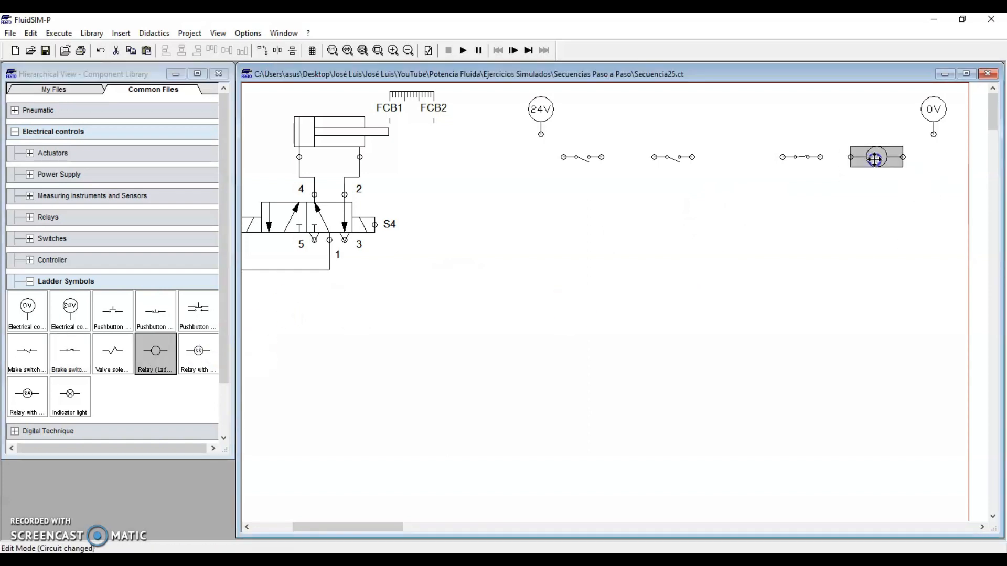
left_click(760, 218)
Step: Wire the row in series from 24V through the two make switches, the break switch and the relay to 0V
left_click_drag(540, 134, 564, 157)
left_click_drag(652, 157, 862, 157)
left_click_drag(910, 157, 933, 134)
left_click(913, 198)
Step: Add a make switch below the first row and wire it in parallel with the row's two make switches
left_click_drag(27, 350, 593, 205)
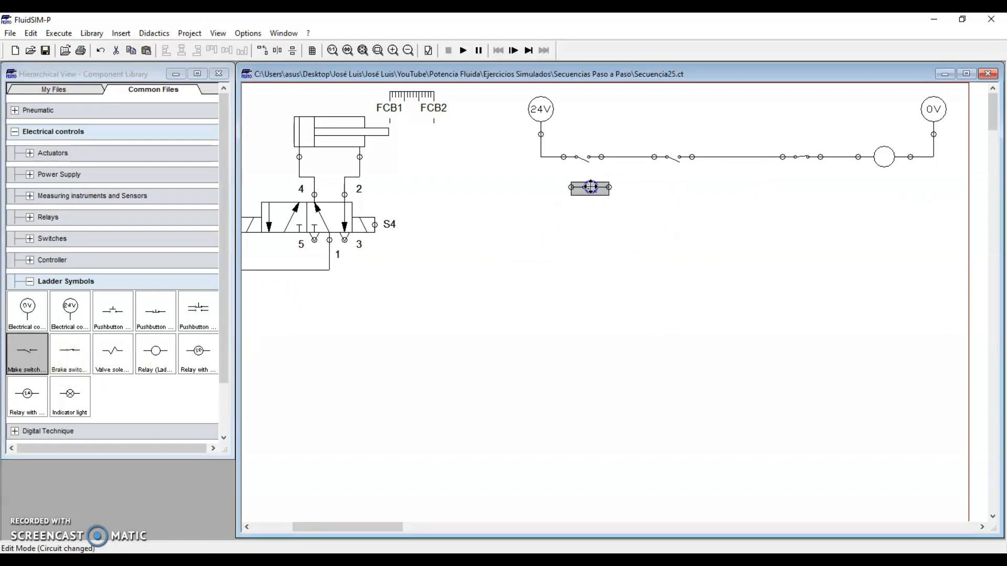
left_click(595, 236)
left_click_drag(556, 125, 706, 171)
left_click(670, 235)
mouse_move(564, 187)
left_mouse_down()
mouse_move(550, 191)
mouse_move(540, 157)
left_mouse_up()
left_click_drag(601, 187, 728, 157)
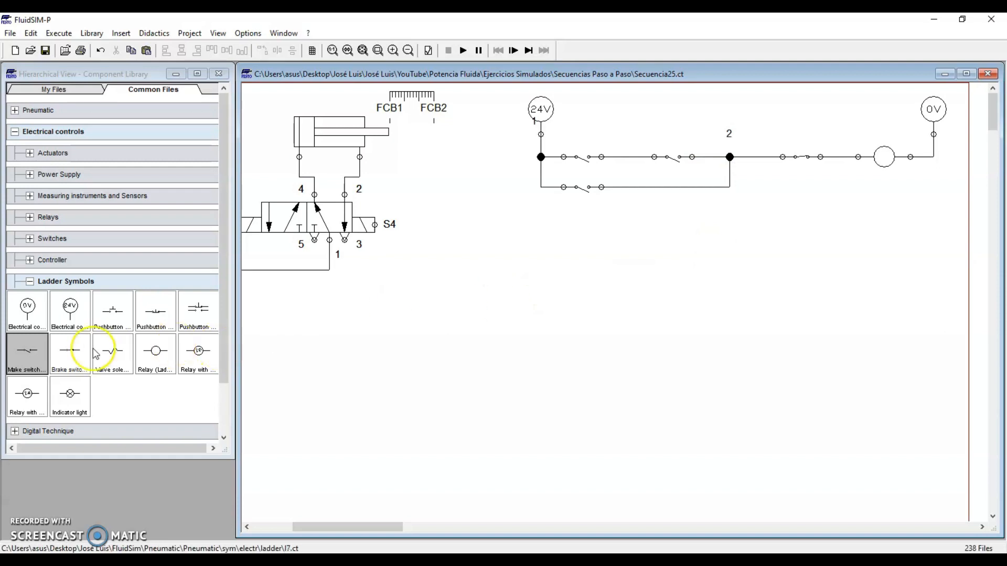
Step: Add a third row with a make switch and a valve solenoid, and wire it between the 24V and 0V lines
left_click_drag(41, 360, 586, 223)
left_click_drag(113, 351, 886, 216)
left_click(842, 272)
mouse_move(564, 217)
left_mouse_down()
mouse_move(536, 196)
mouse_move(540, 188)
left_mouse_up()
left_click_drag(602, 217, 871, 217)
Step: Check the Secuencia 25 slide and paste a copy of the three-row ladder group directly below the original
left_click_drag(935, 157, 527, 264)
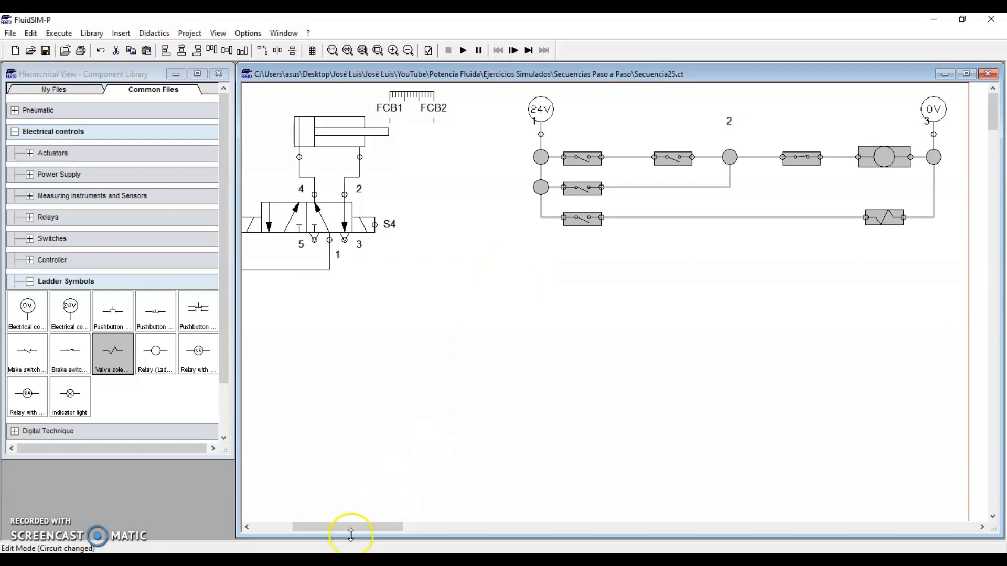
mouse_move(350, 548)
left_click(342, 498)
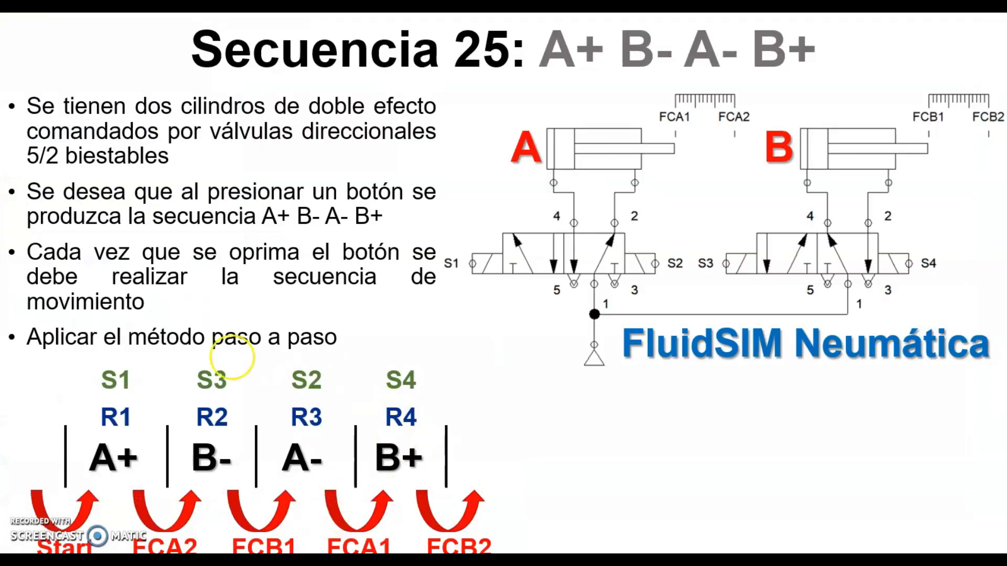
left_click(360, 561)
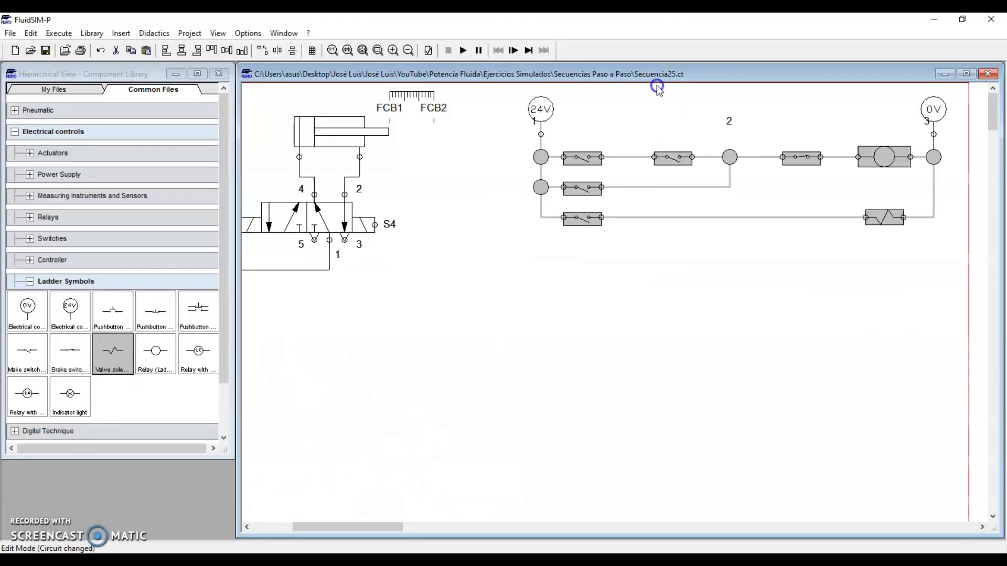
right_click(664, 161)
left_click(690, 182)
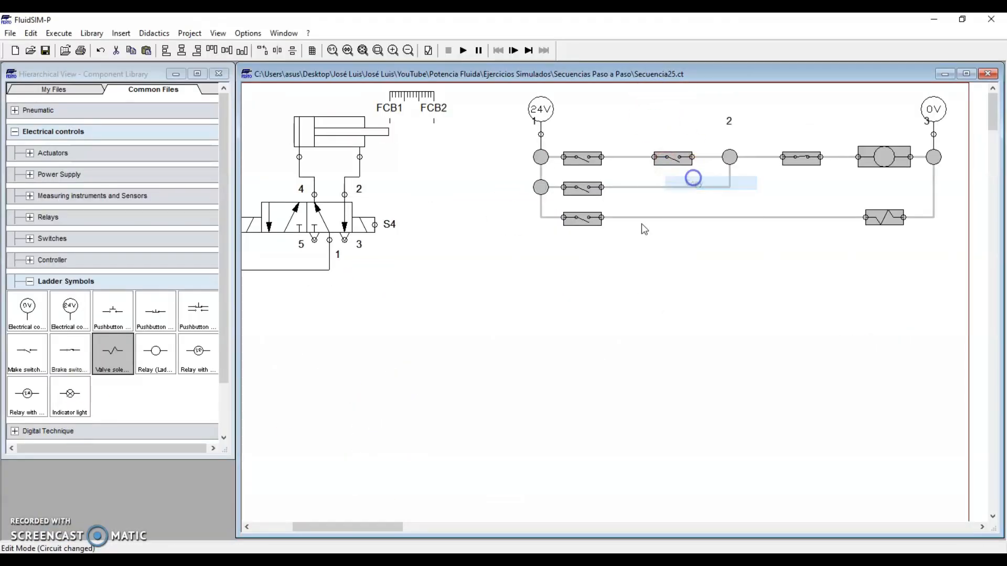
right_click(466, 236)
left_click(516, 272)
left_click_drag(775, 306, 876, 254)
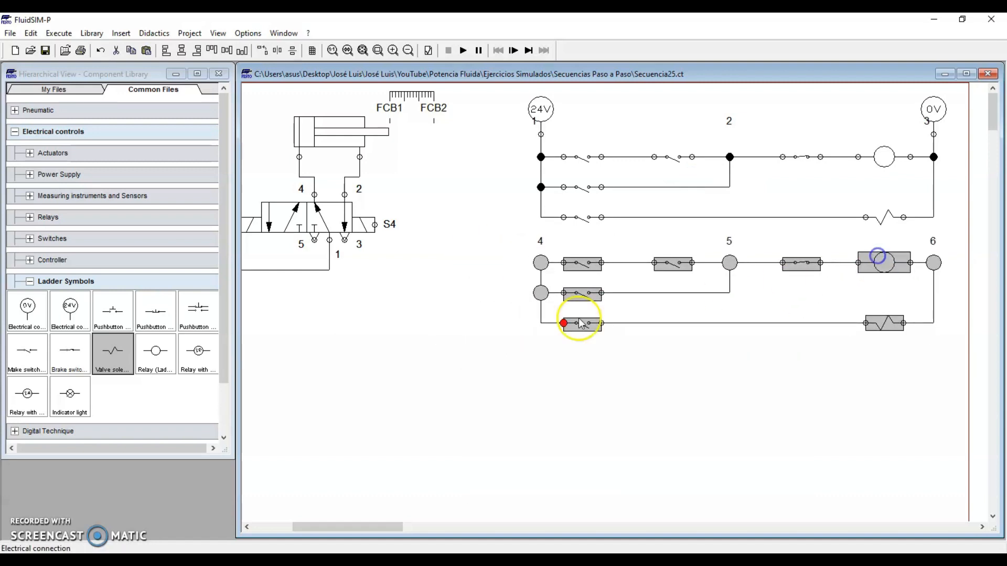
Step: Paste two more copies of the ladder group and stack them below the second group, aligned with the 24V and 0V lines
right_click(458, 303)
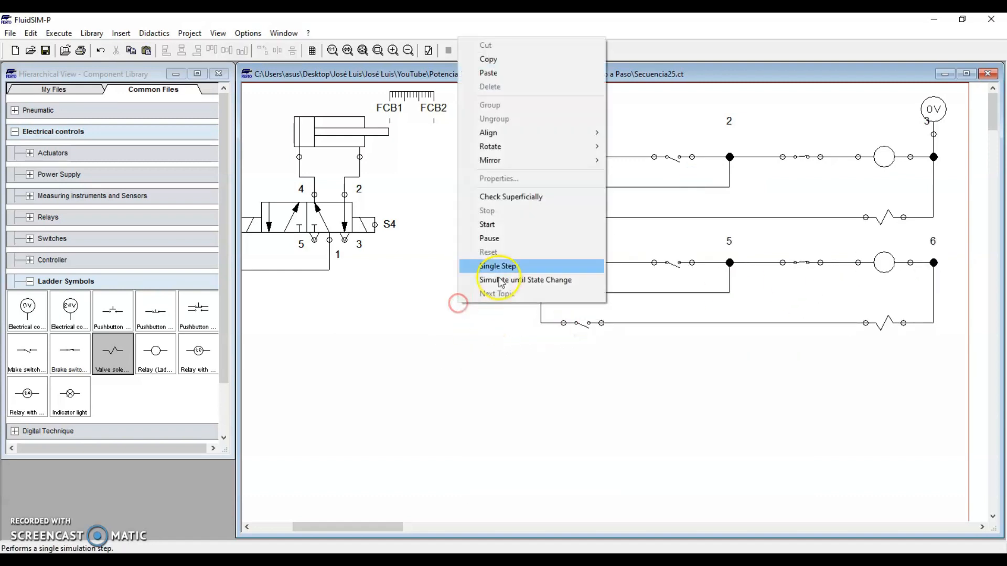
left_click(517, 76)
left_click_drag(782, 325, 865, 364)
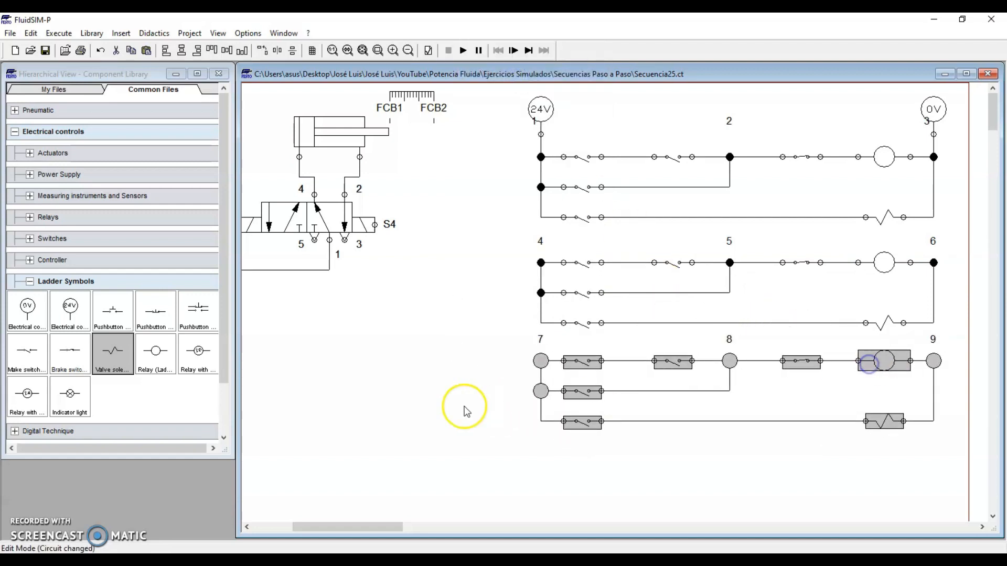
right_click(378, 408)
left_click(420, 294)
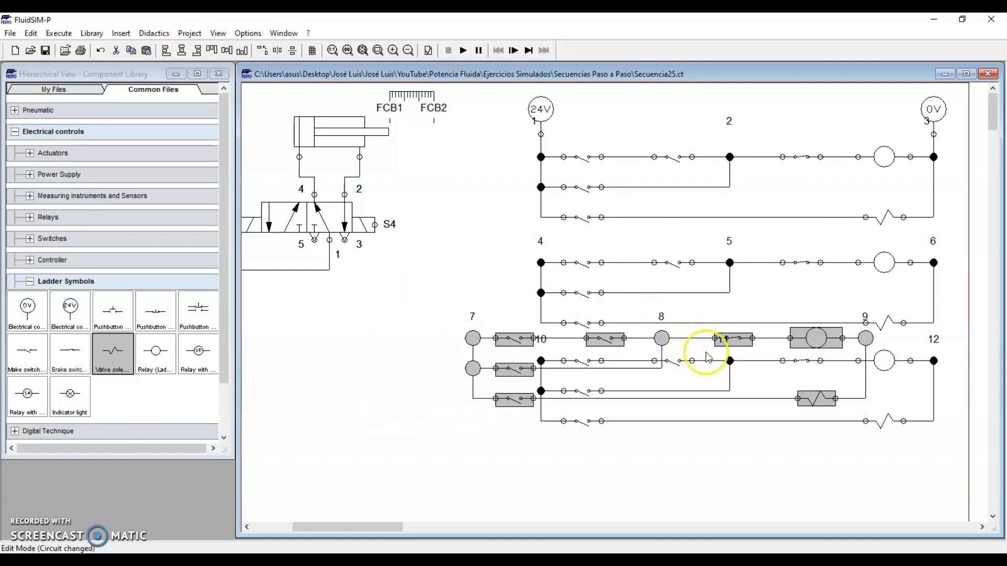
left_click_drag(813, 337, 888, 457)
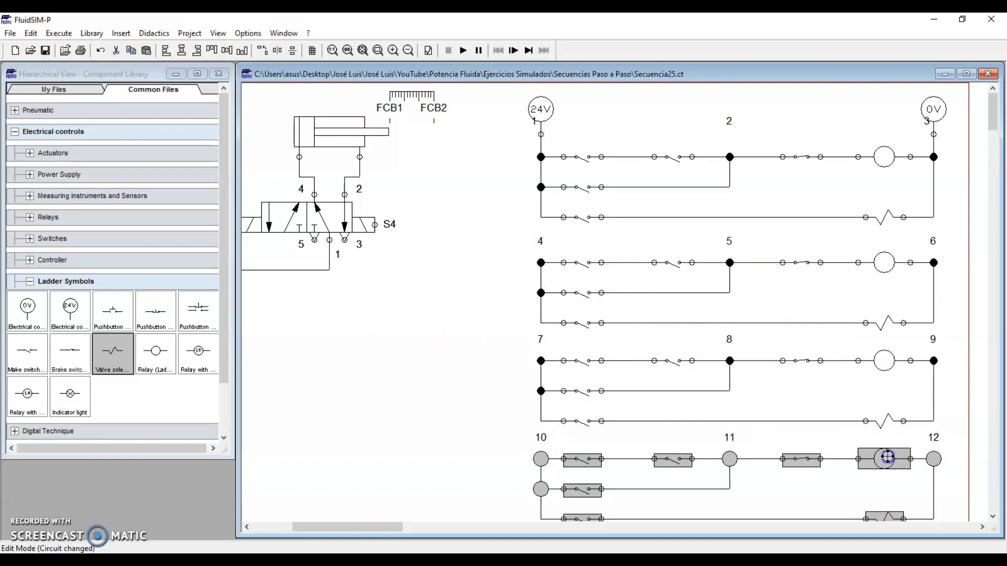
left_click(968, 407)
left_click(819, 410)
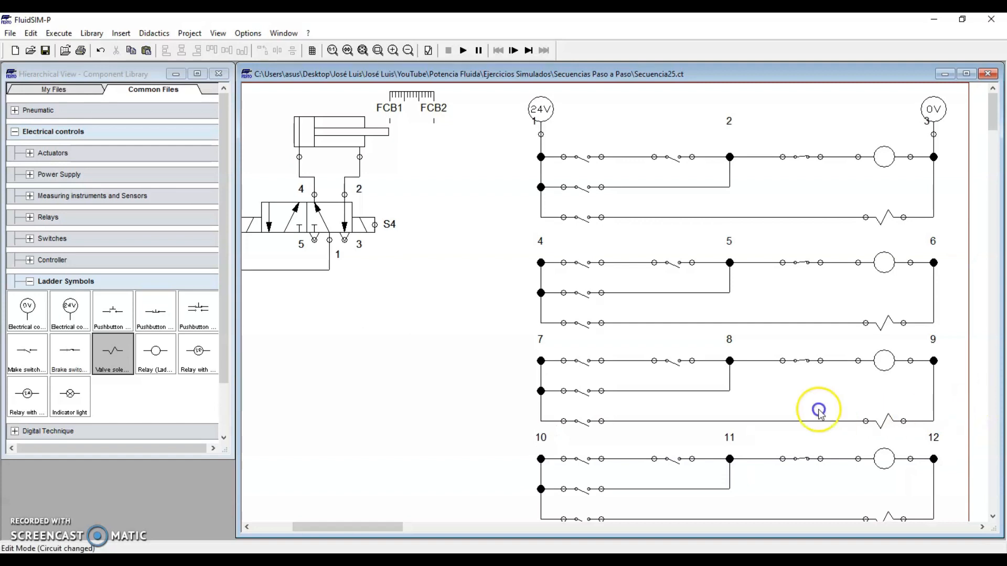
Step: Connect the four stacked ladder groups to each other along both the 24V line and the 0V line
left_click_drag(540, 263, 540, 220)
left_click_drag(541, 360, 543, 323)
left_click_drag(541, 459, 542, 422)
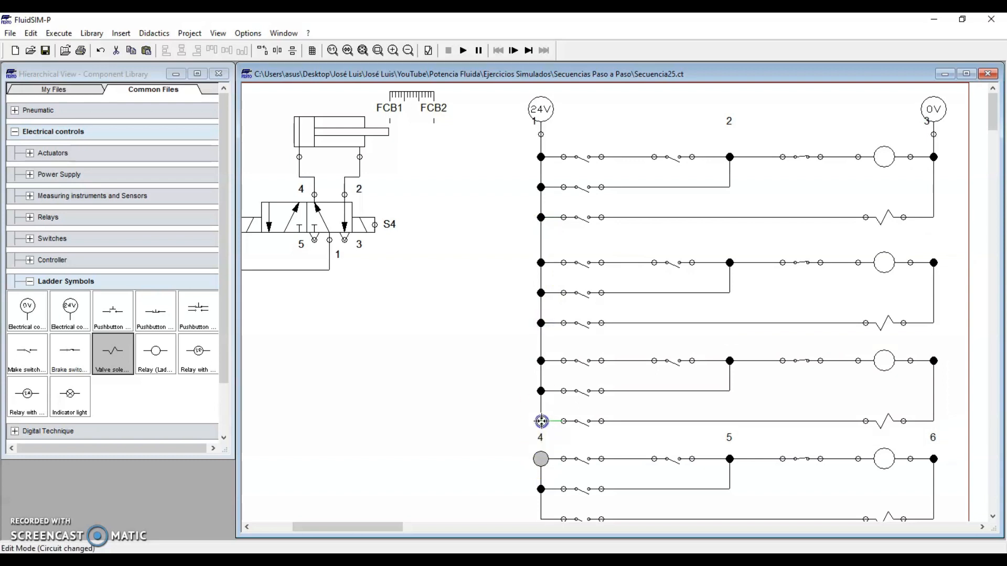
left_click_drag(933, 263, 933, 217)
left_click_drag(933, 361, 934, 323)
left_click_drag(934, 459, 933, 421)
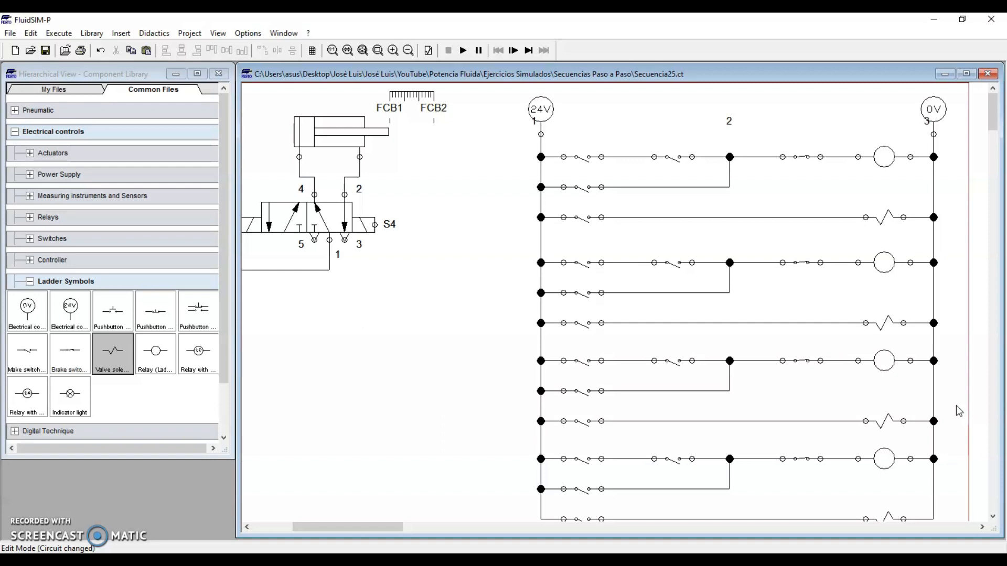
Step: Label the relay coils of the four ladder groups R1, R2, R3 and R4 in descending order
double_click(888, 166)
key("Return")
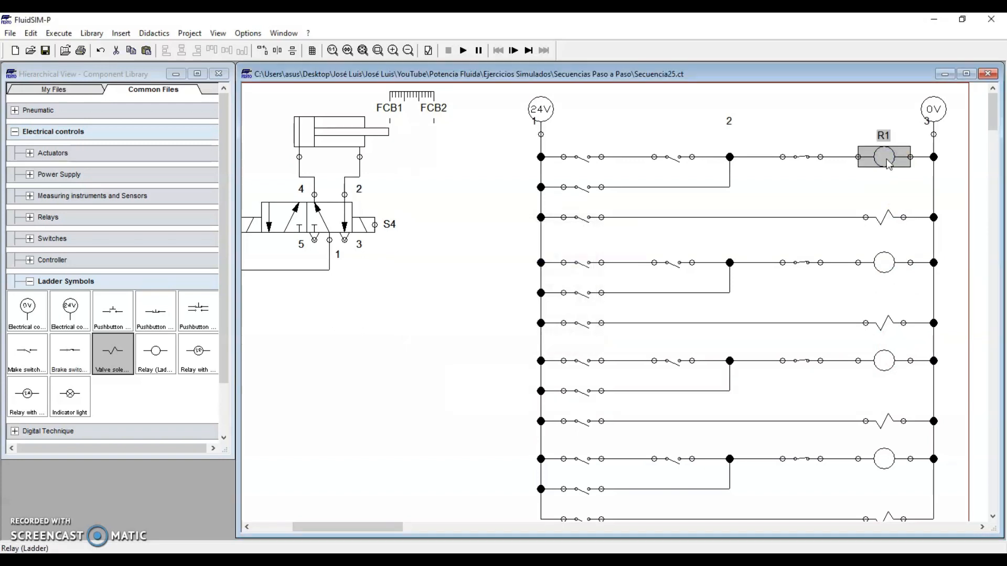
double_click(891, 263)
type("R2")
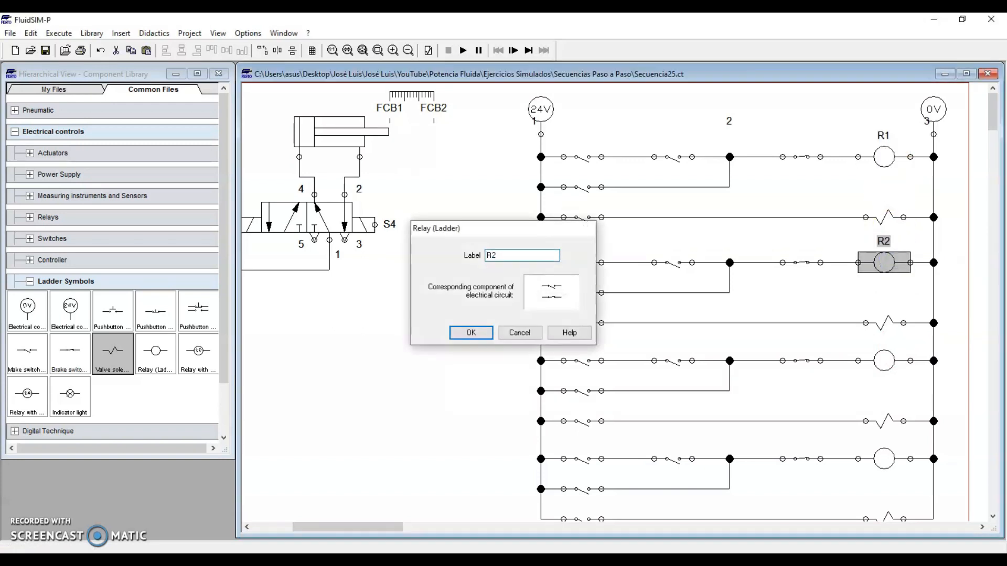
key("Return")
double_click(891, 361)
type("R3")
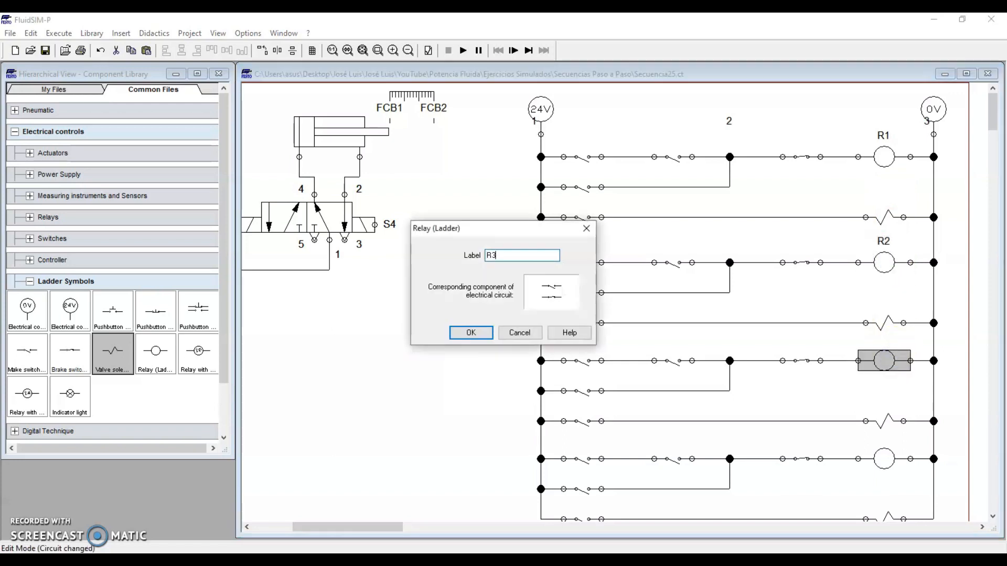
key("Return")
double_click(885, 461)
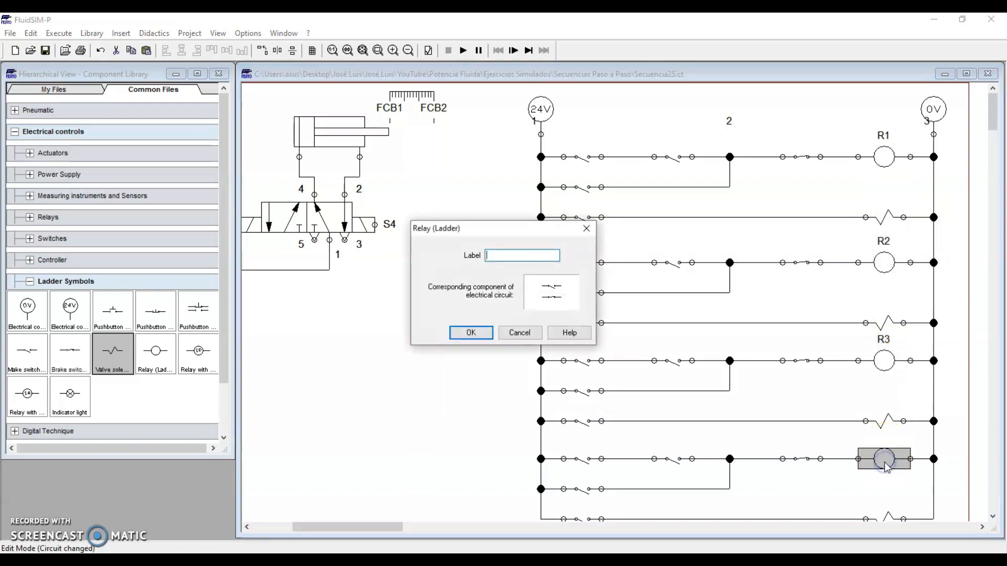
key("Return")
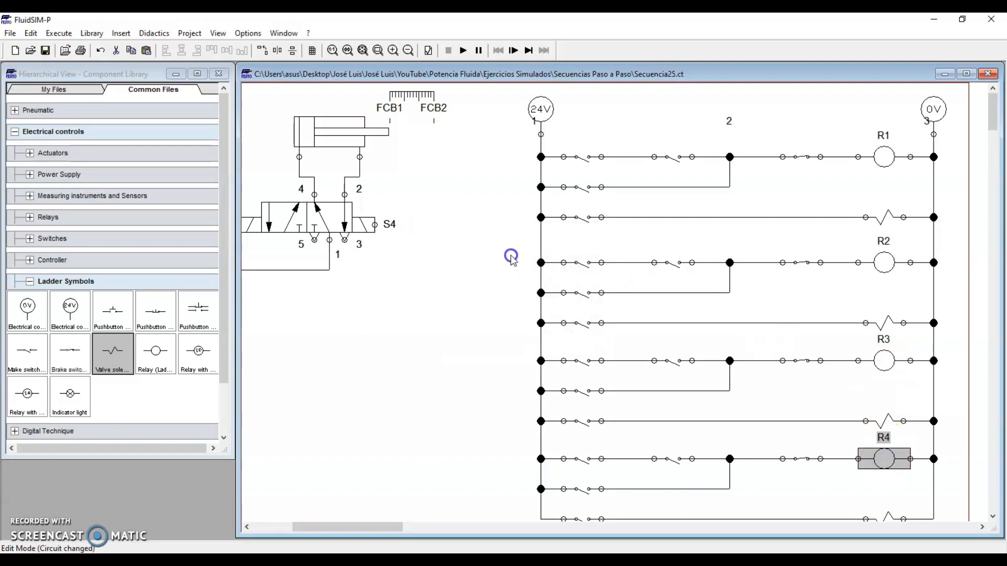
Step: Examine the three rows of the first ladder group and the make switches that belong to relay R1
left_click(512, 257)
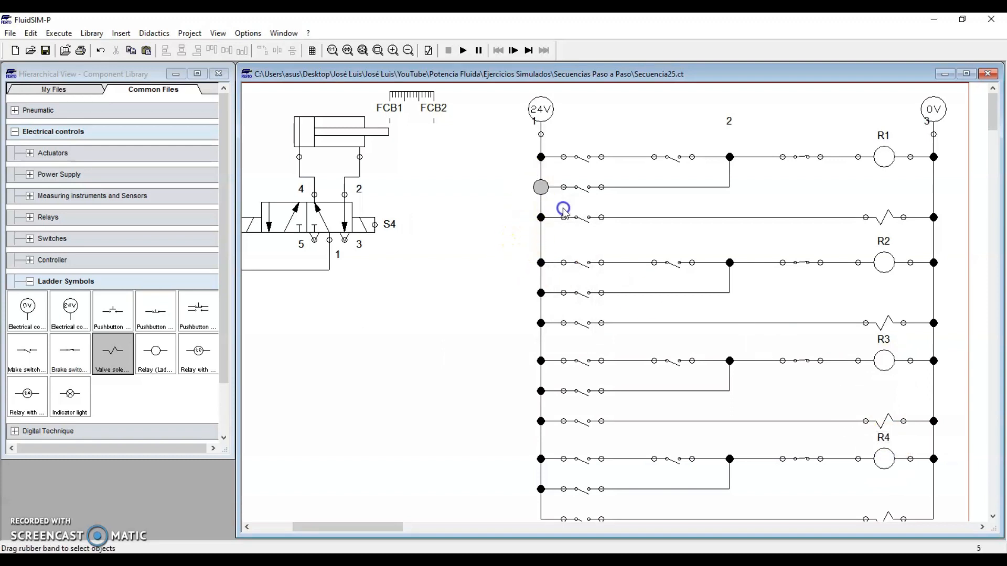
left_click(584, 192)
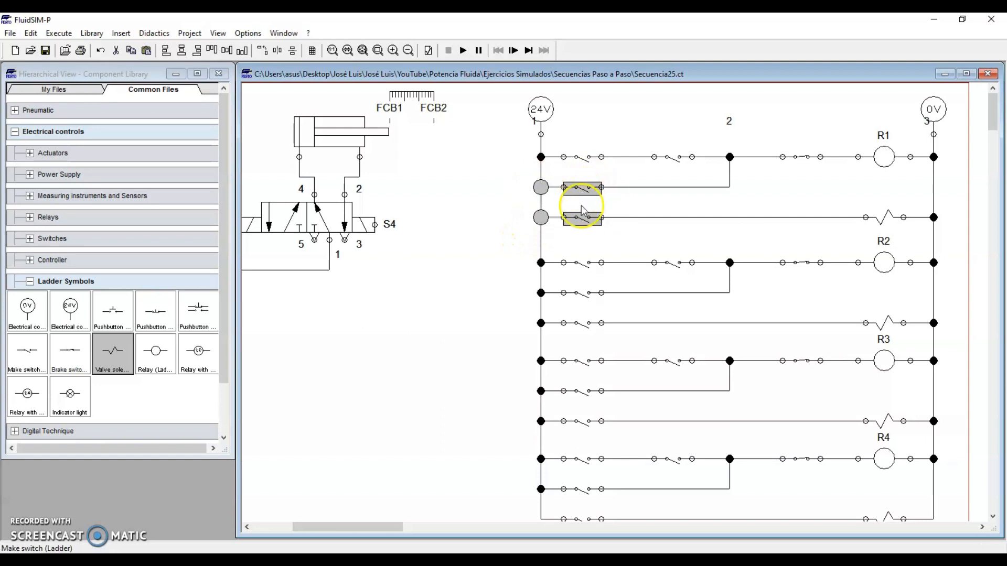
left_click_drag(515, 141, 952, 229)
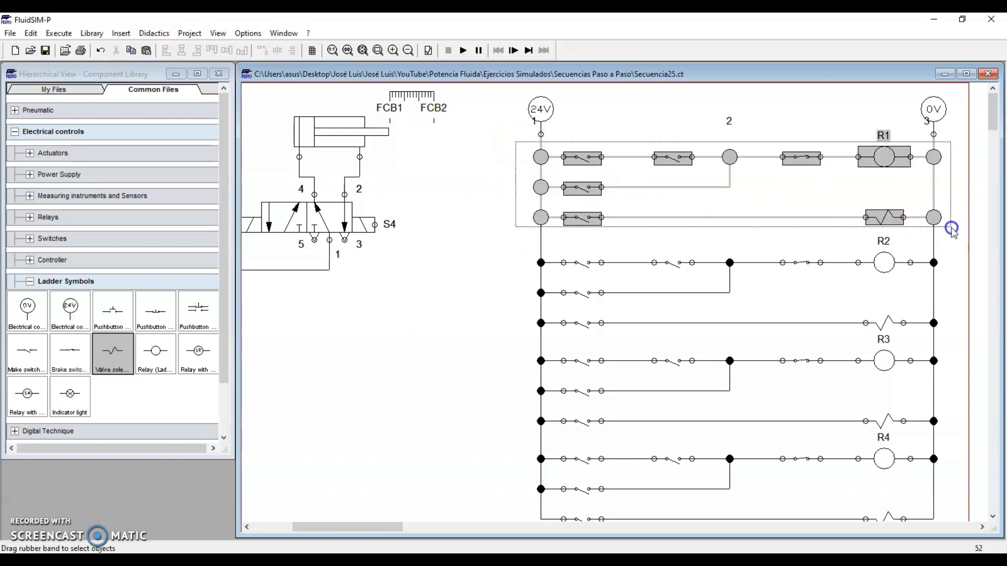
left_click(515, 210)
left_click_drag(516, 179, 608, 221)
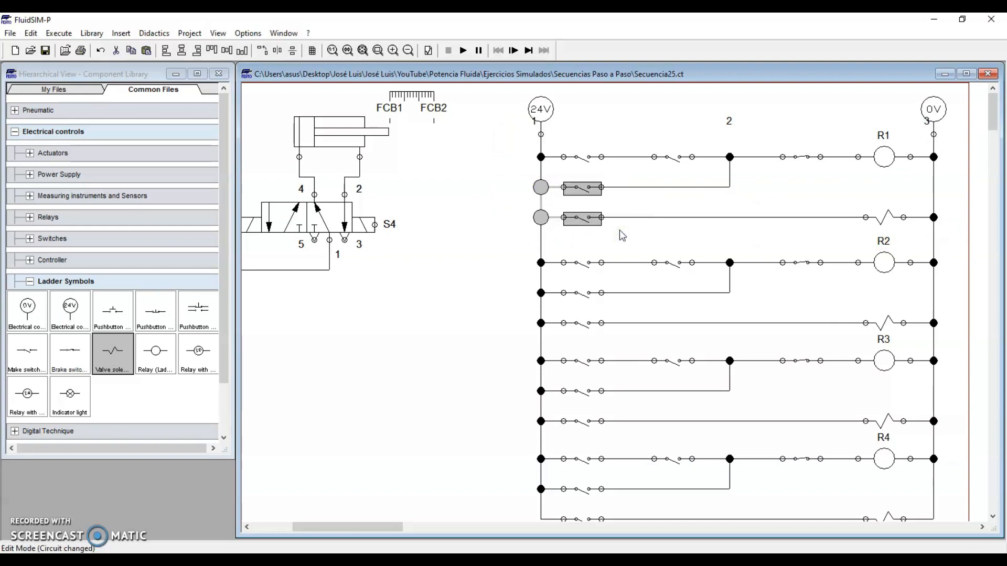
left_click(499, 164)
left_click_drag(501, 140, 965, 237)
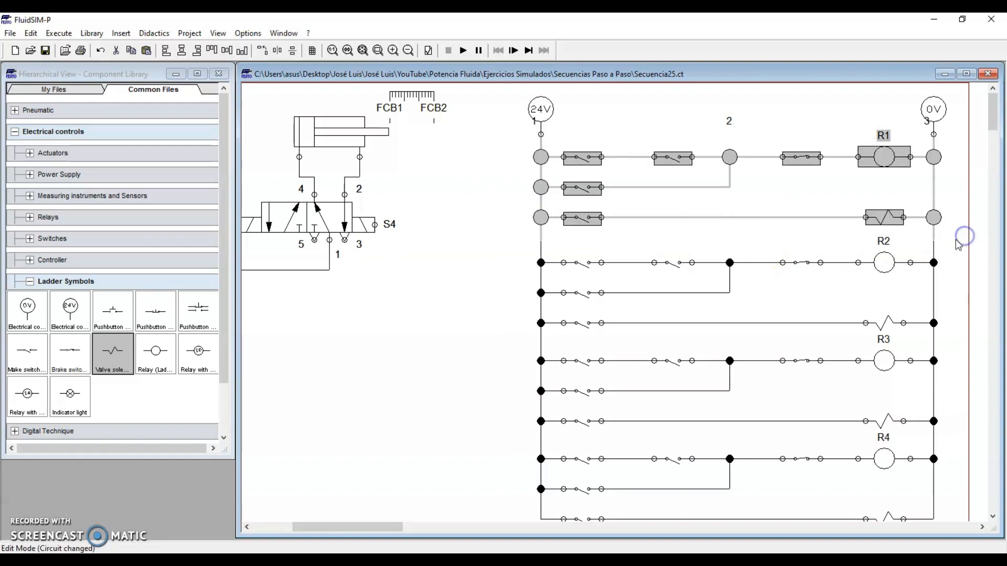
left_click(862, 139)
left_click(885, 159)
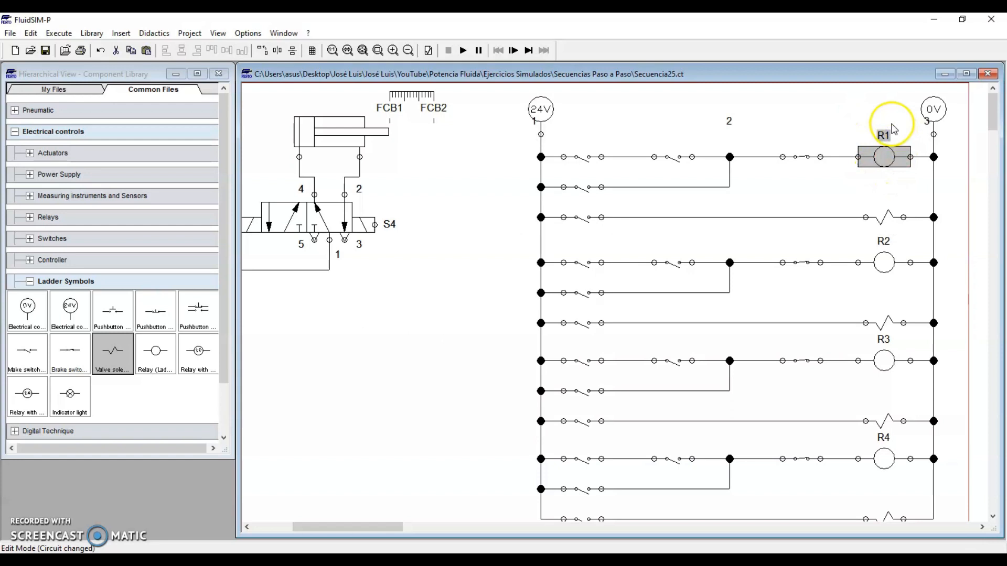
left_click(499, 173)
left_click_drag(524, 173, 629, 229)
left_click(629, 206)
Step: Label the make switches in the second and third rows of the first ladder group R1
double_click(581, 189)
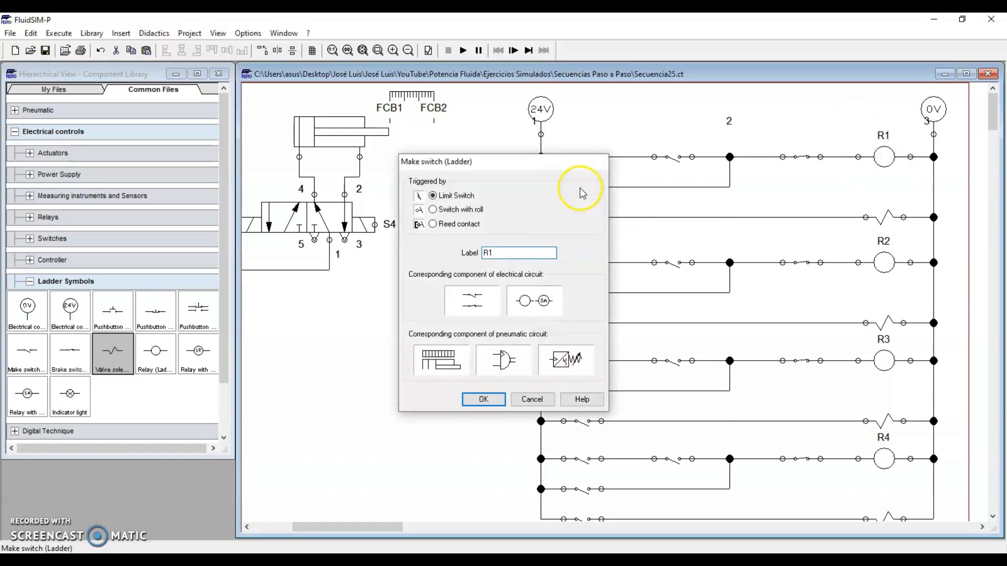
key("Return")
double_click(583, 219)
type("R1")
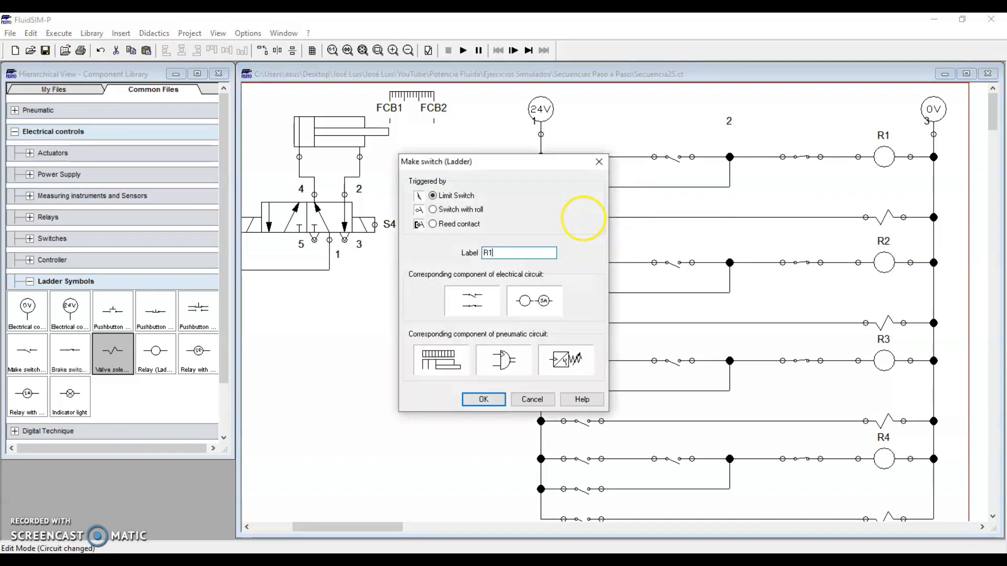
key("Return")
Step: Label the make switches in the second and third rows of the relay R2 group R2
left_click_drag(522, 239, 957, 337)
left_click(884, 263)
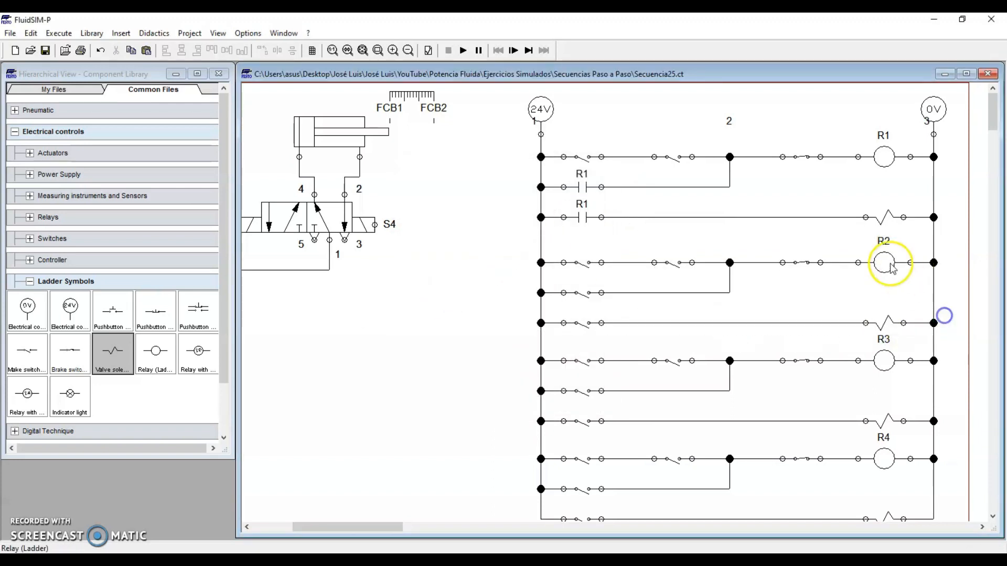
left_click(562, 294)
left_click_drag(562, 294, 624, 349)
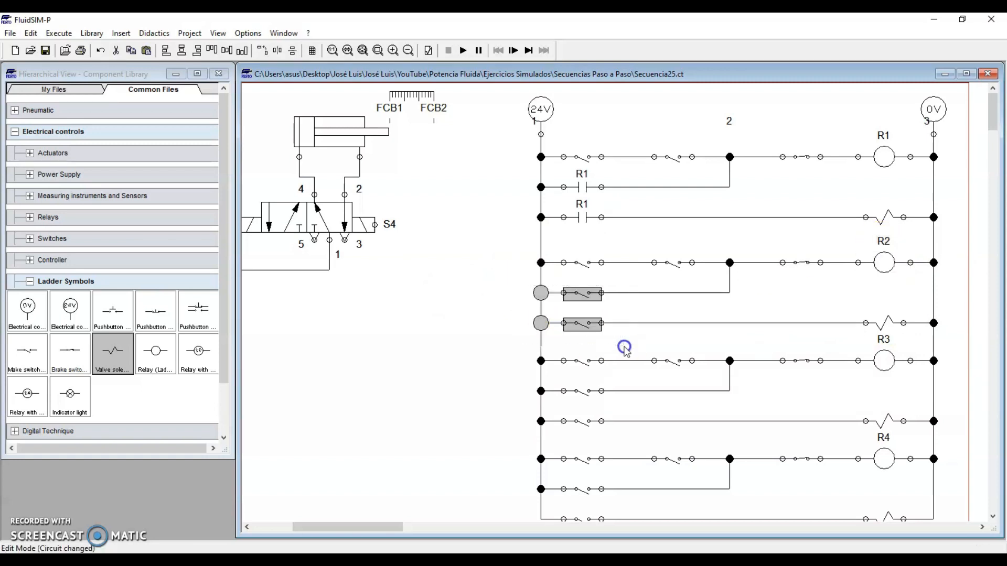
double_click(583, 293)
type("R2")
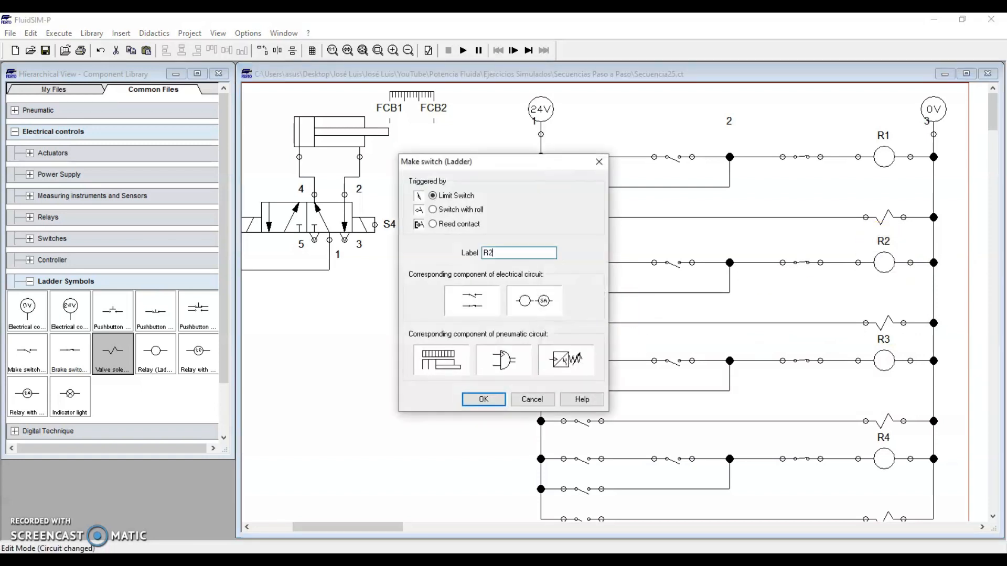
key("Return")
double_click(584, 326)
type("R2")
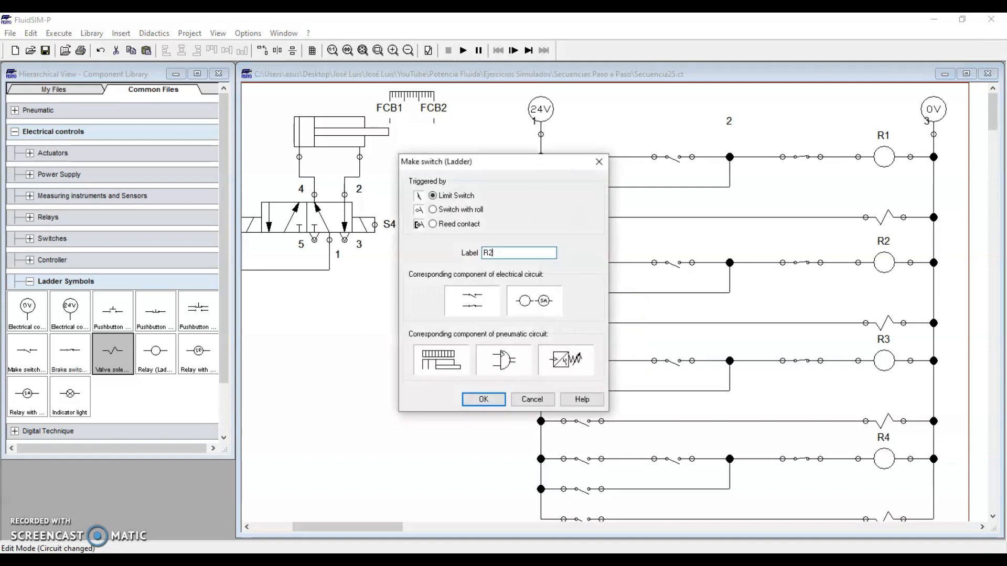
key("Return")
Step: Label the make switches in the second and third rows of the relay R3 group R3
left_click_drag(523, 382, 629, 435)
double_click(580, 392)
type("R3")
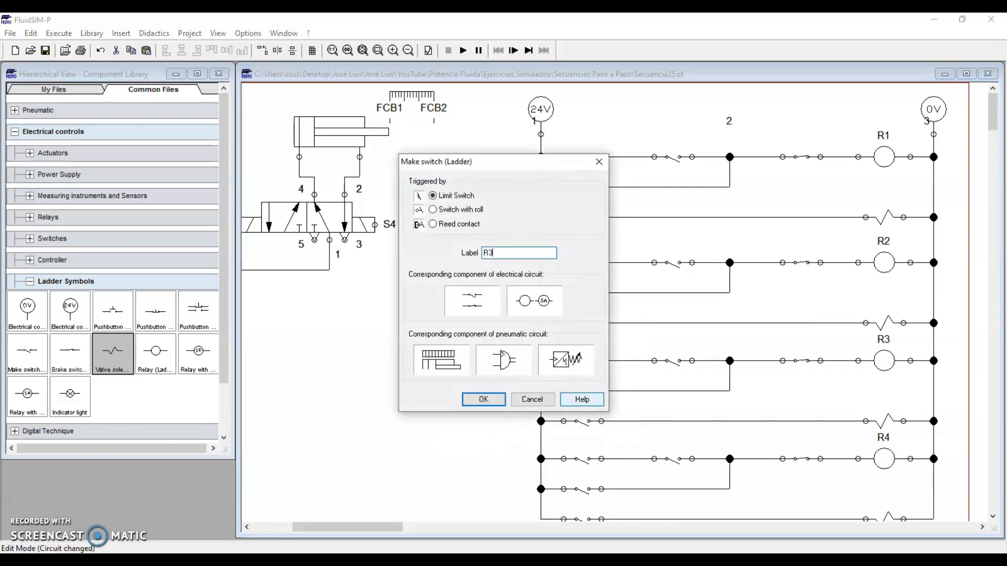
key("Return")
double_click(583, 422)
type("R3")
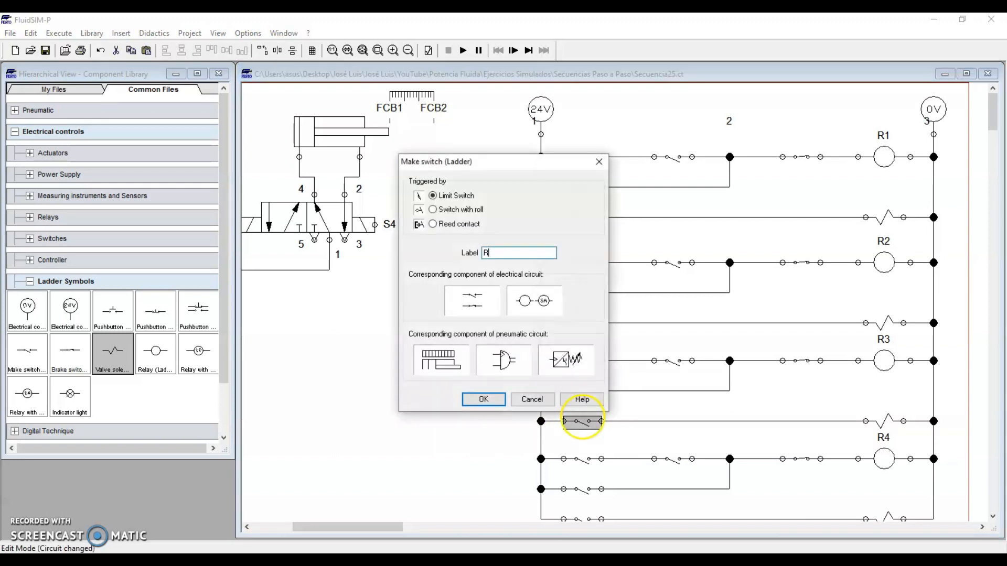
key("Return")
Step: Label the make switches in the last two rows of the relay R4 group R4
scroll(585, 422, "down", 2)
left_click_drag(494, 438, 607, 494)
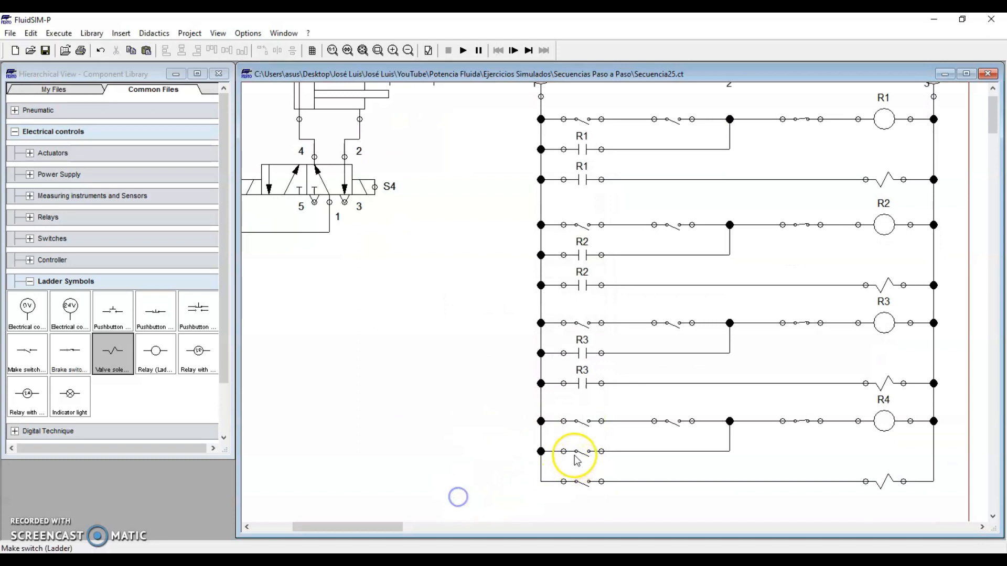
double_click(581, 455)
type("R4")
key("Return")
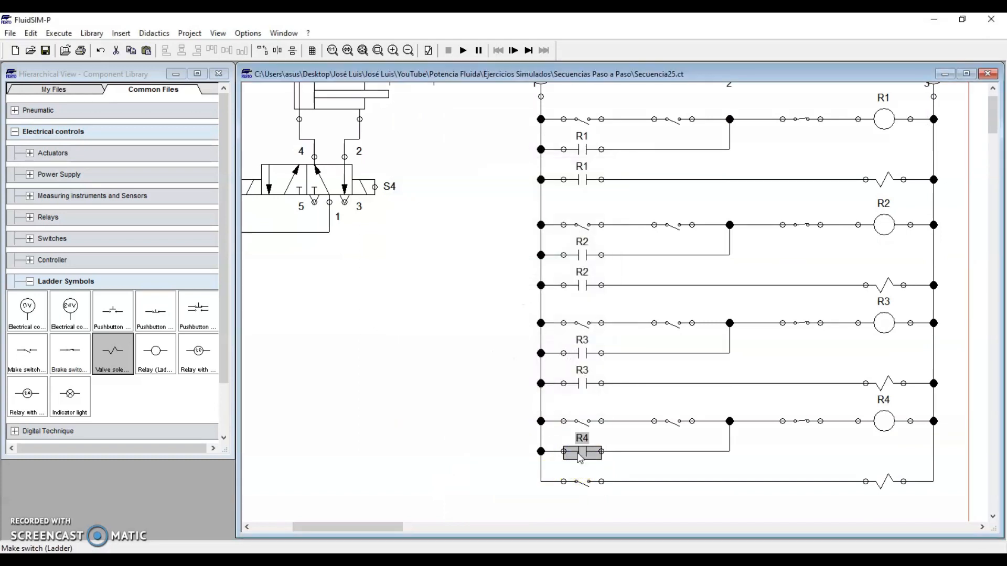
double_click(586, 485)
type("R4")
key("Return")
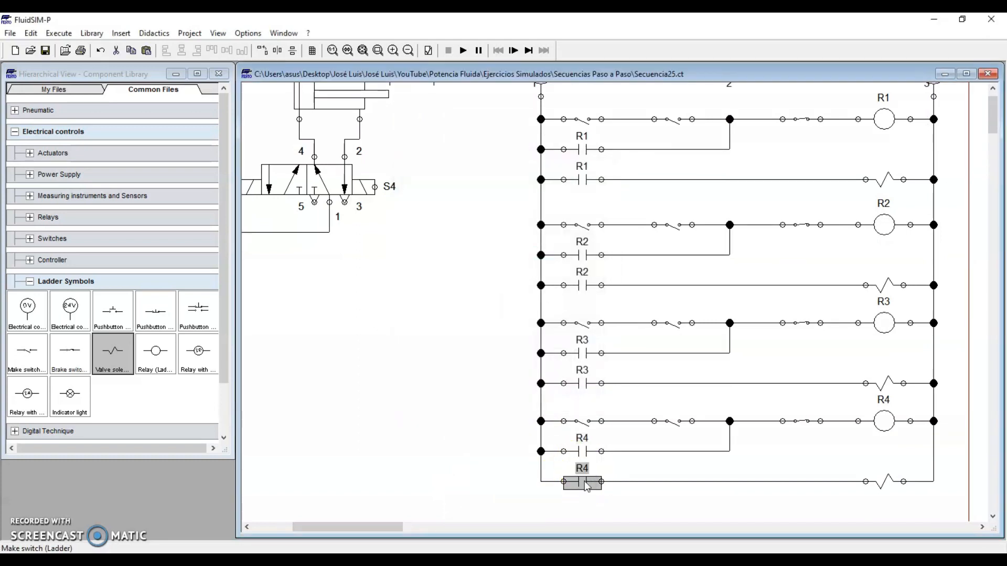
Step: Check the solenoid assignments on the Secuencia 25 slide and label the valve solenoid in the R1 group S1
left_click(579, 396)
scroll(584, 394, "up", 2)
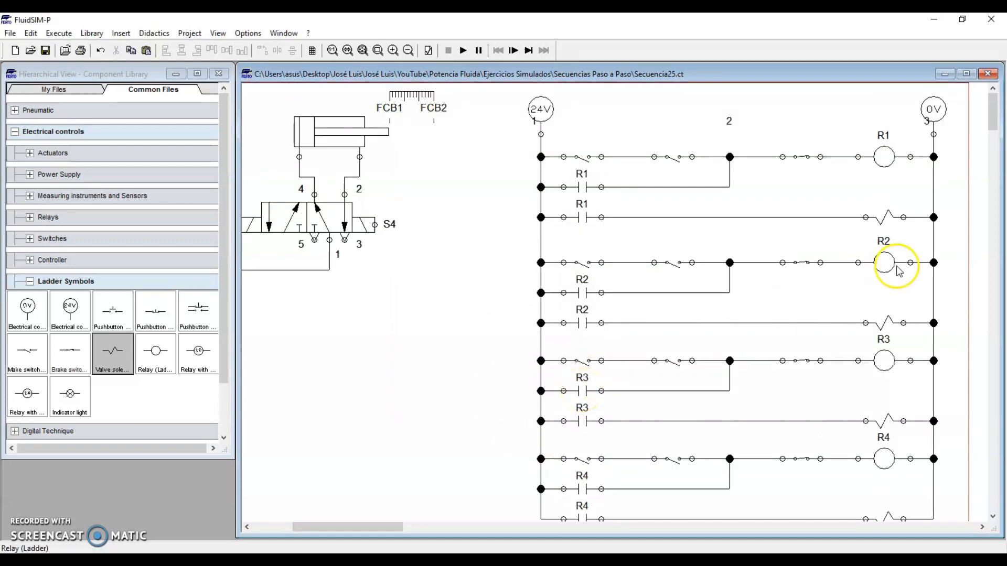
left_click(887, 216)
left_click(892, 318)
left_click(891, 421)
left_click(891, 518)
left_click(322, 562)
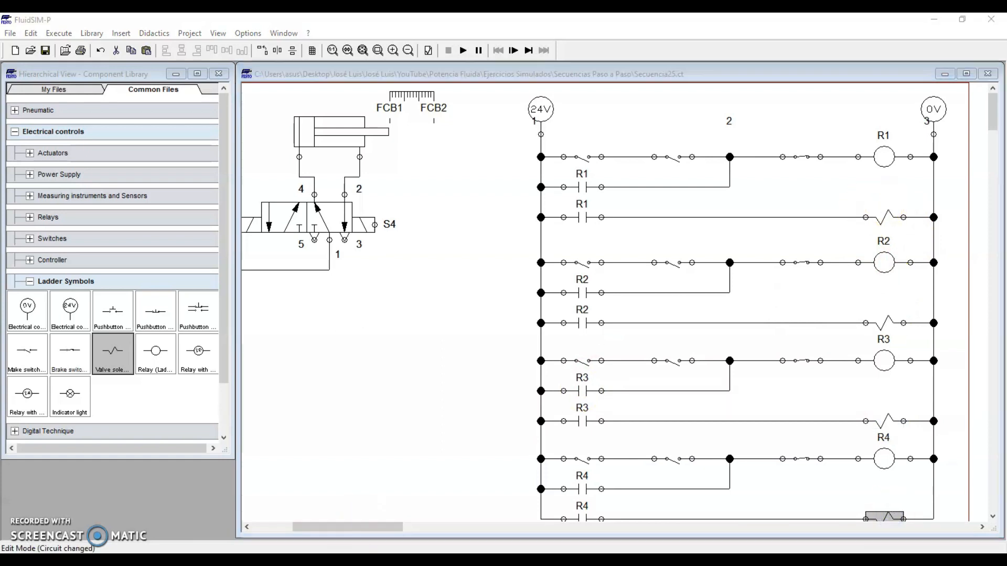
left_click(333, 519)
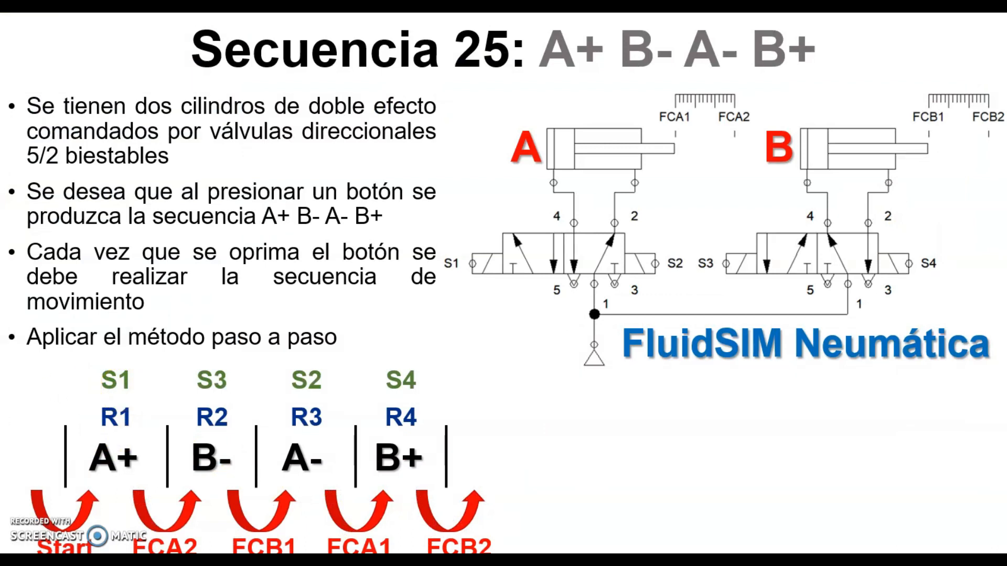
key("alt+Tab")
left_click(584, 218)
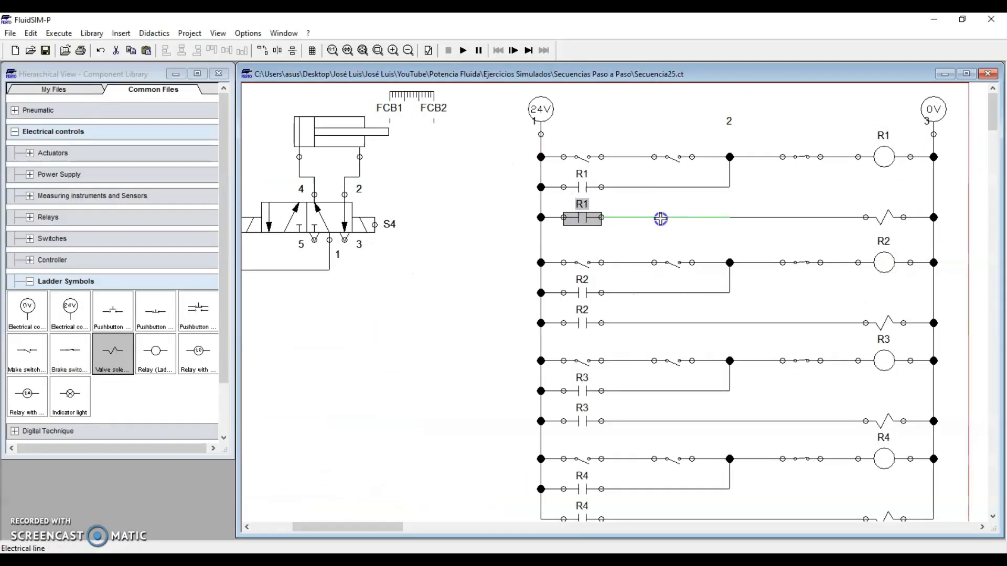
double_click(892, 219)
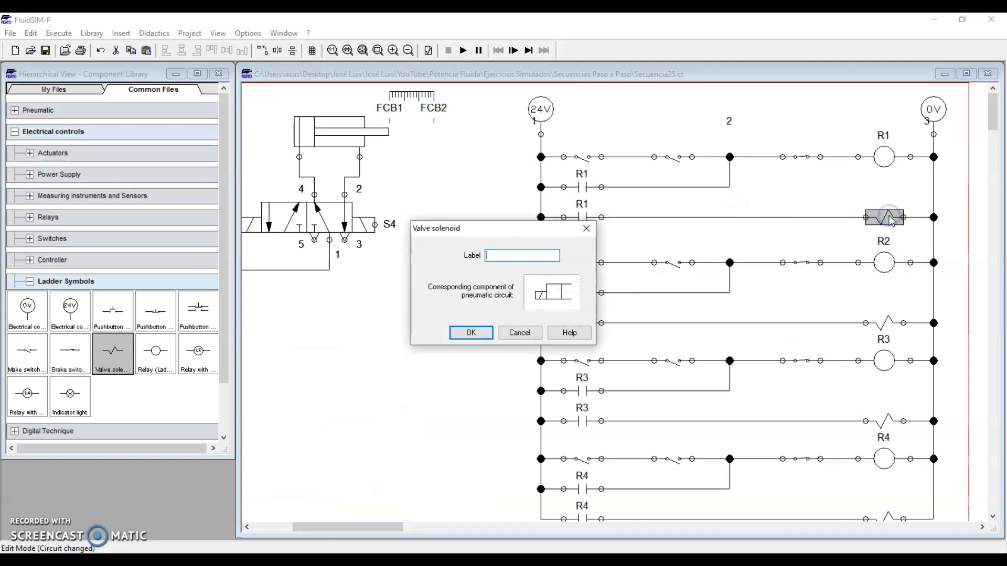
key("Return")
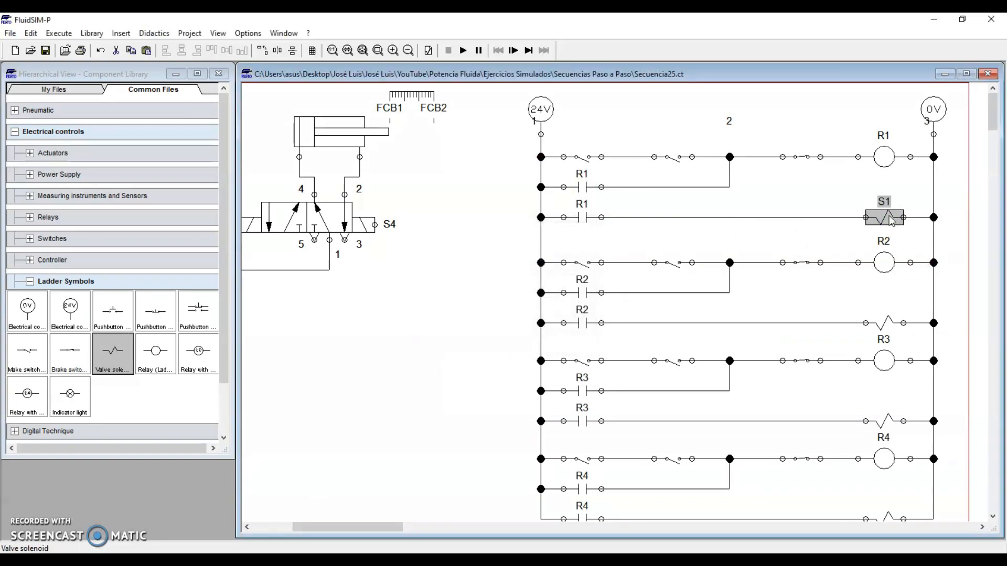
Step: Check the slide for the solenoid paired with R2 and label the valve solenoid in the R2 group S3
left_click(593, 325)
left_click(322, 561)
left_click(324, 516)
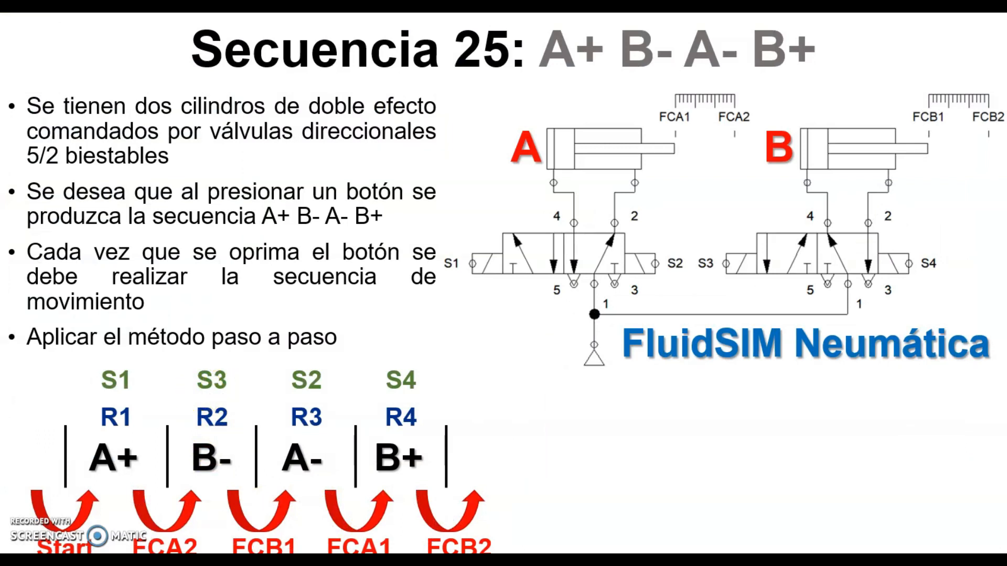
key("alt+Tab")
double_click(887, 322)
type("S3")
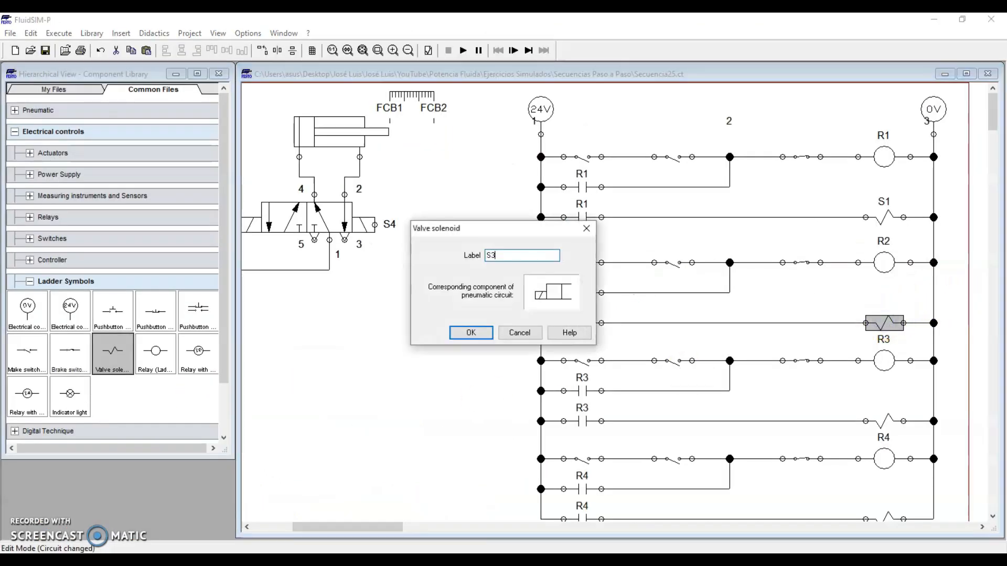
key("Return")
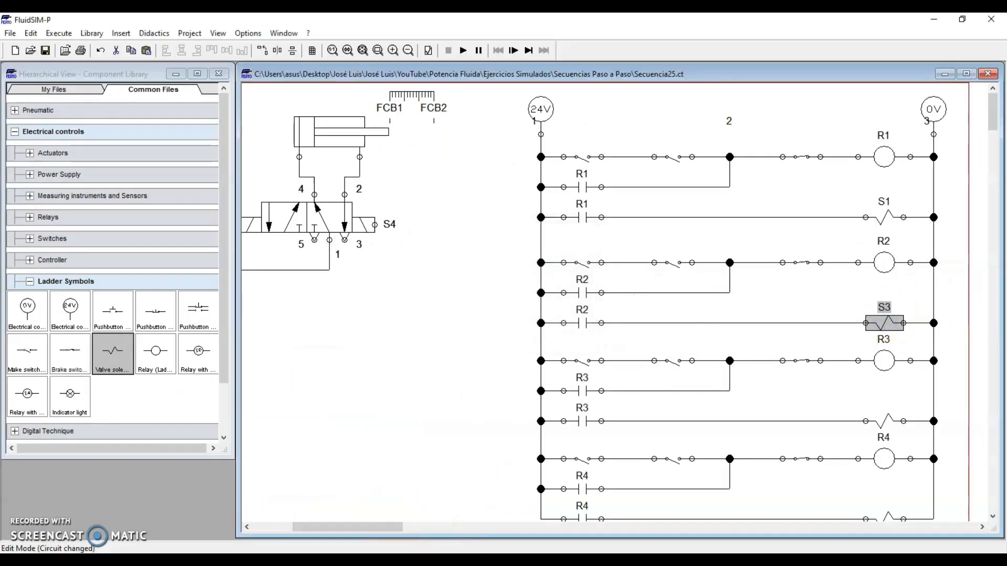
Step: Check the slide for the solenoid paired with R3 and label the valve solenoid in the R3 group S2
left_click(324, 517)
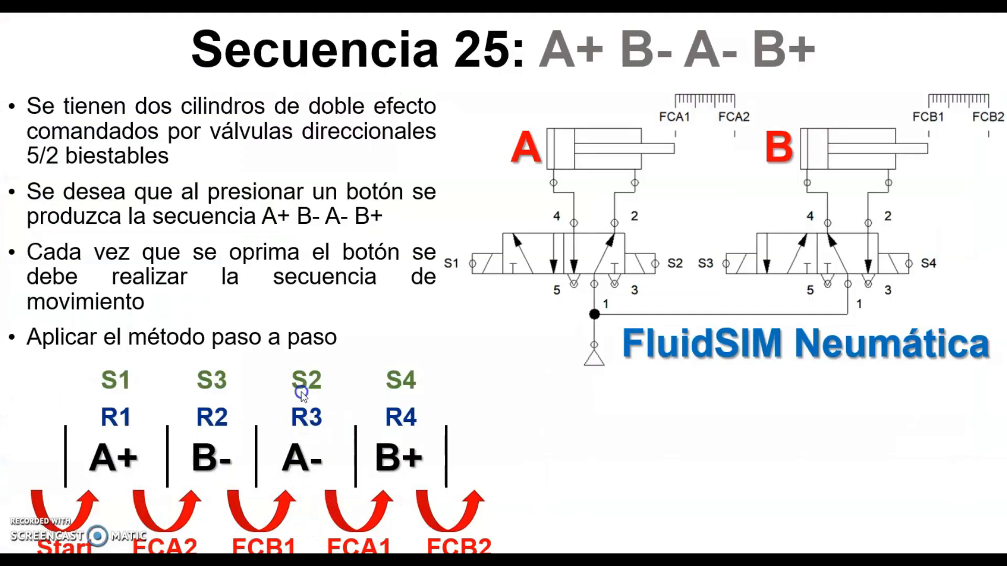
key("alt+Tab")
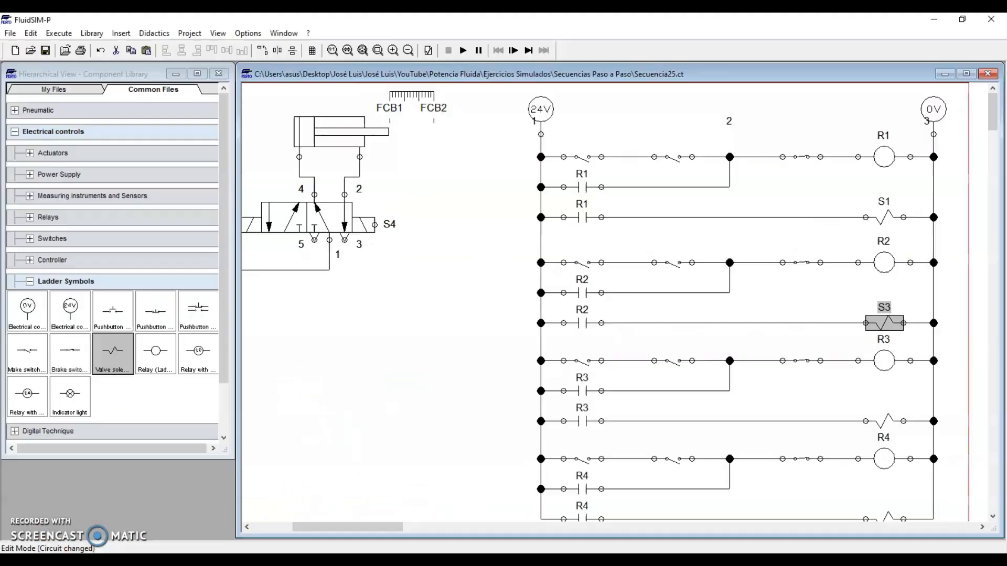
left_click(576, 422)
double_click(884, 422)
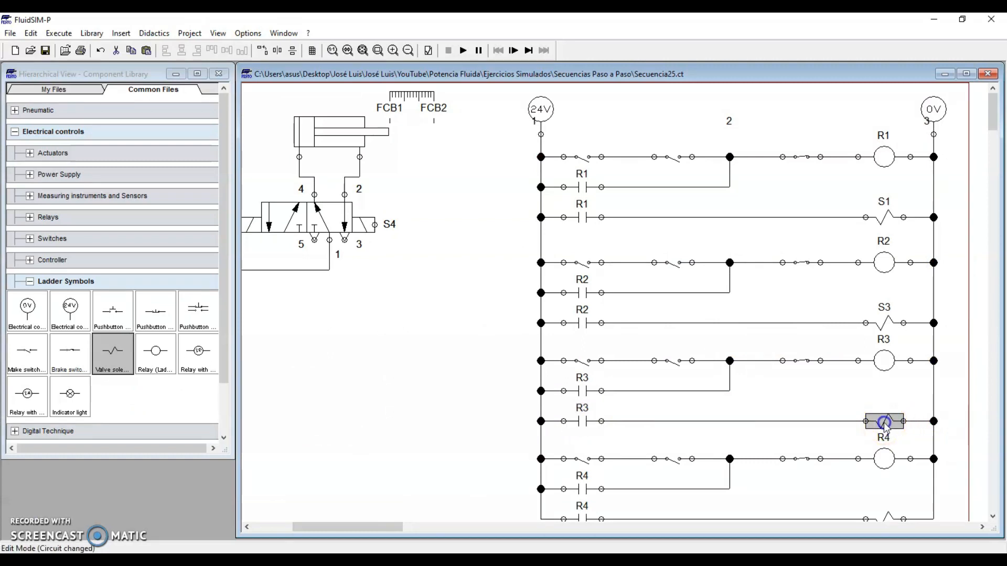
key("Return")
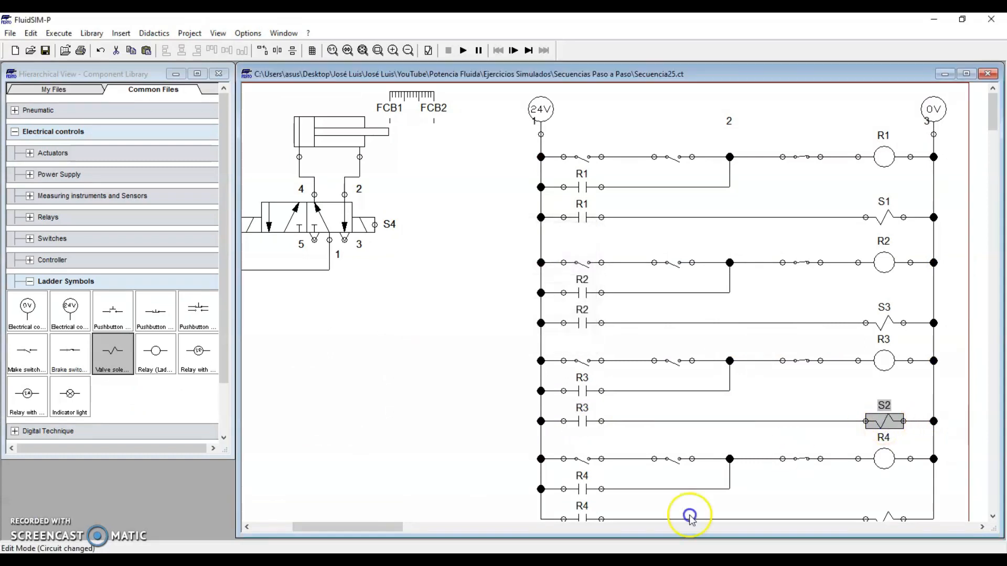
Step: Check the slide for the solenoid paired with R4 and label the valve solenoid in the R4 group S4
left_click(581, 517)
key("alt+Tab")
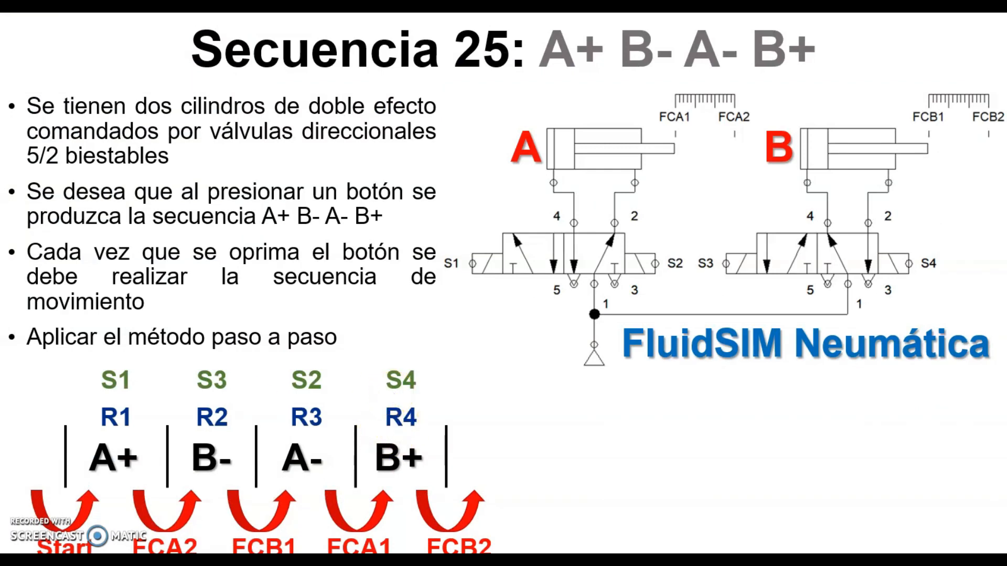
key("alt+Tab")
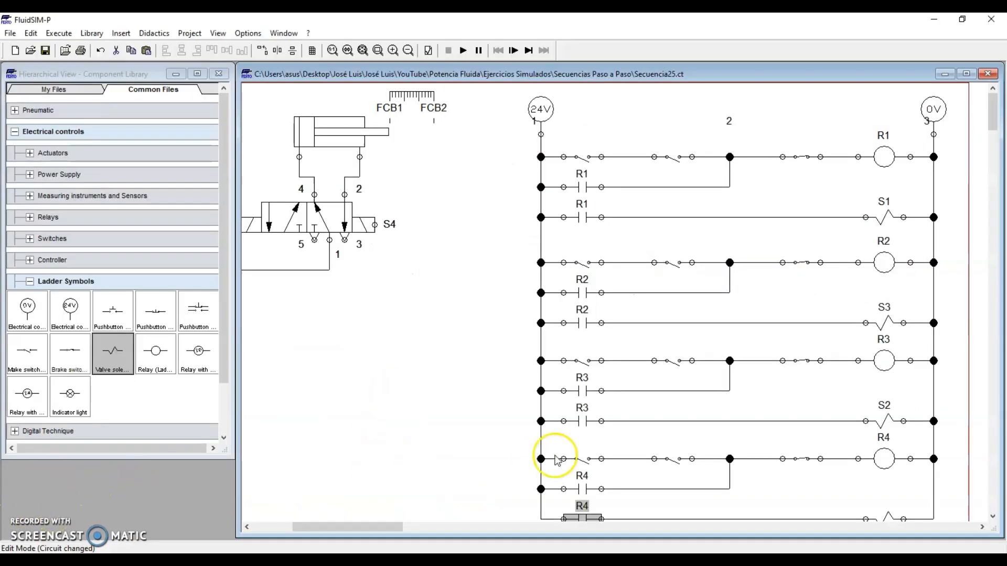
double_click(902, 519)
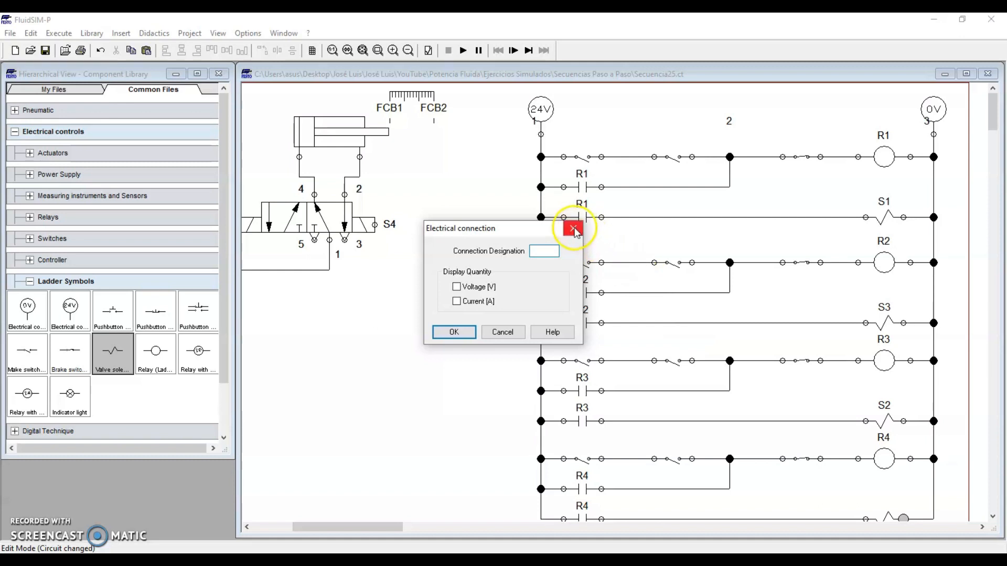
left_click(574, 225)
double_click(886, 516)
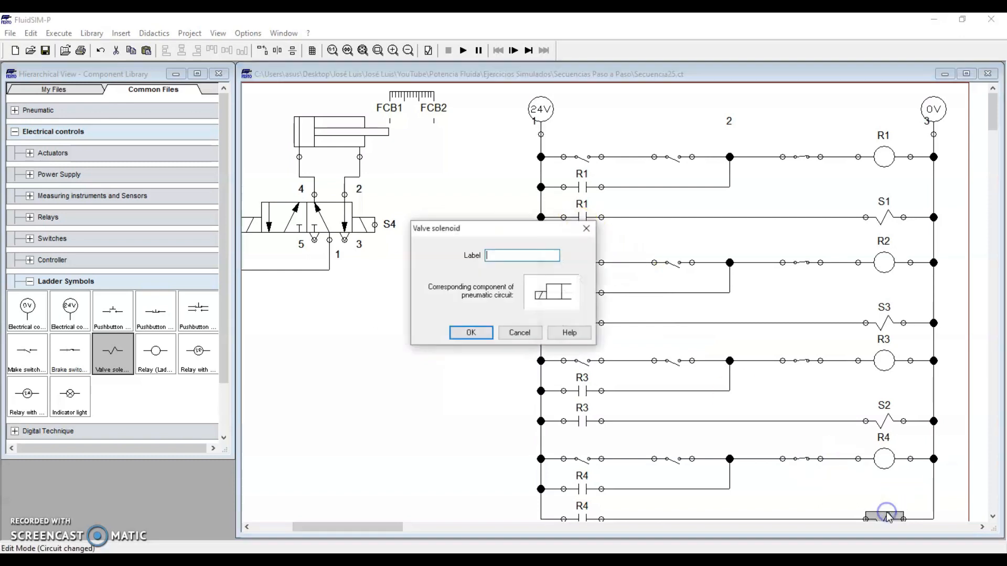
key("Return")
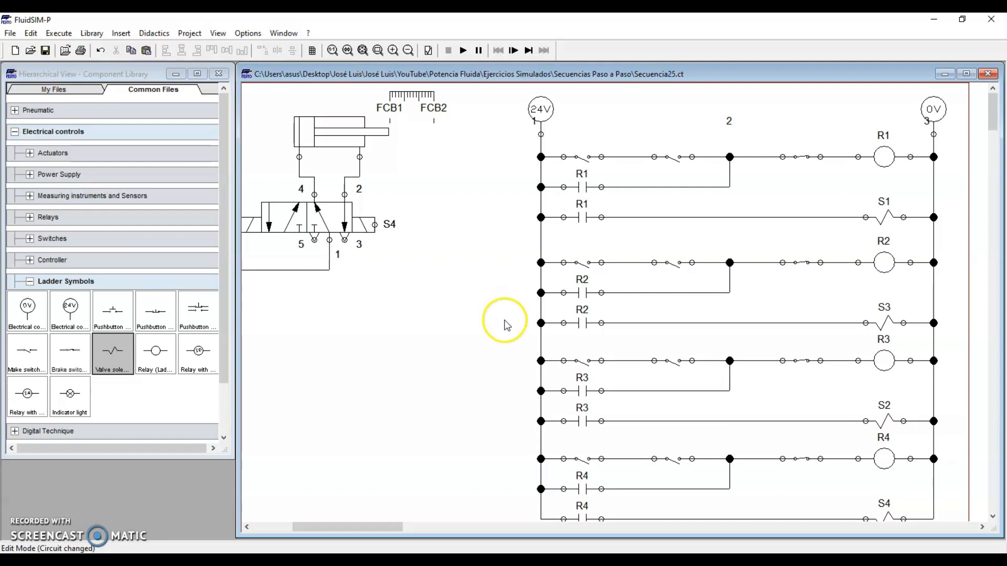
left_click(582, 157)
left_click(581, 262)
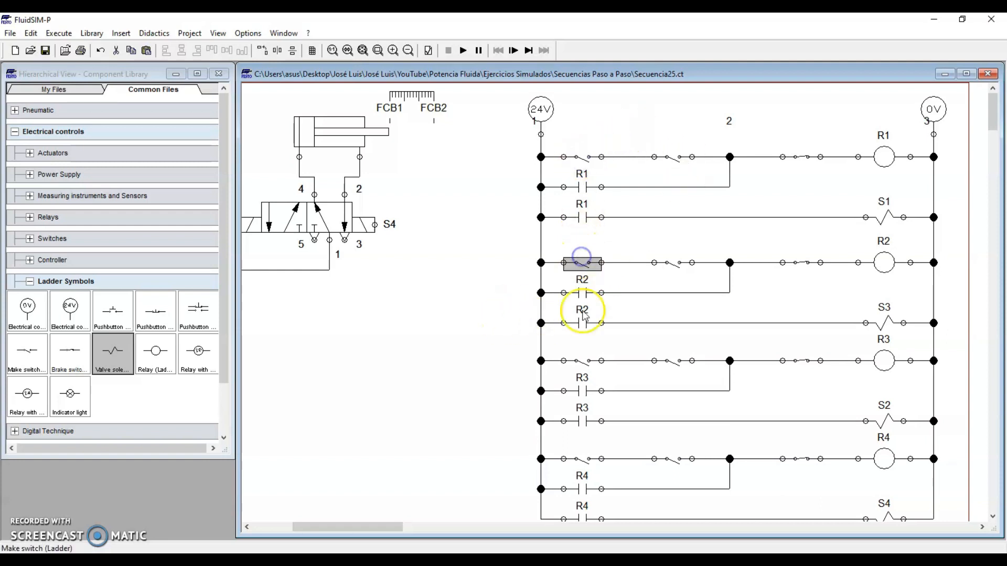
left_click(582, 361)
left_click(582, 459)
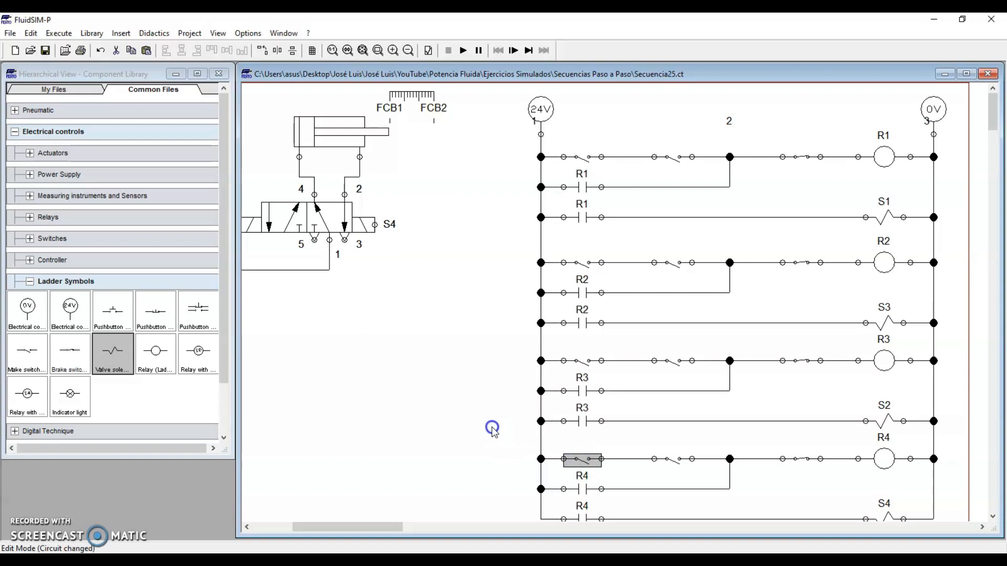
left_click_drag(524, 142, 943, 234)
left_click(477, 239)
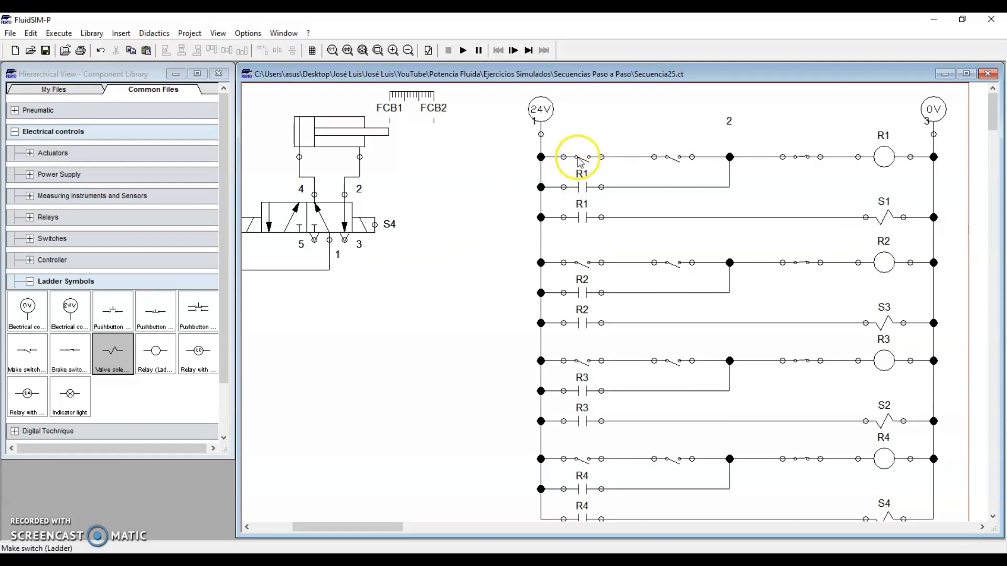
Step: Replace the first make switch in the relay R1 row with a make pushbutton labelled START
left_click(585, 159)
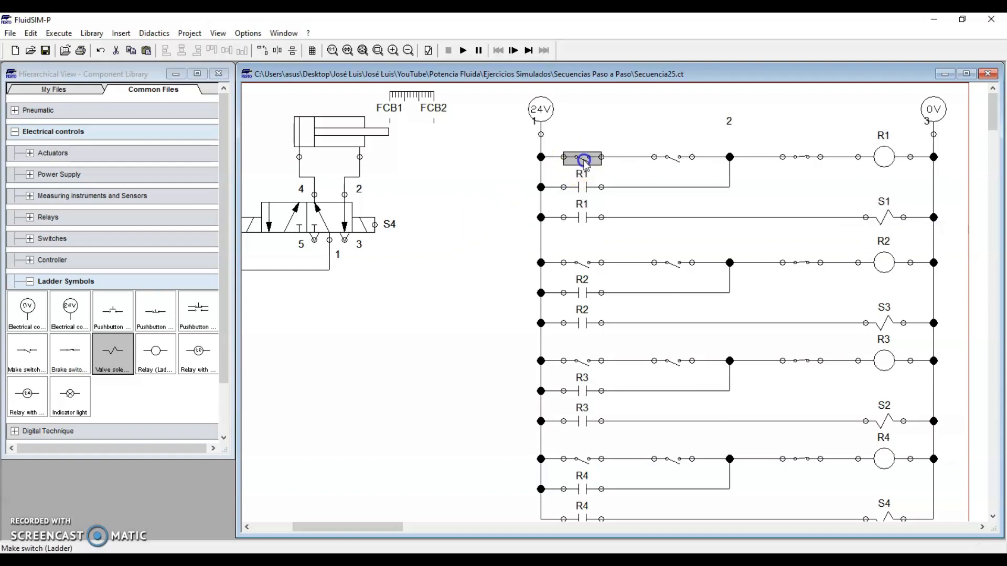
key("Delete")
left_click_drag(118, 314, 654, 157)
left_click(584, 150)
double_click(583, 151)
type("STA")
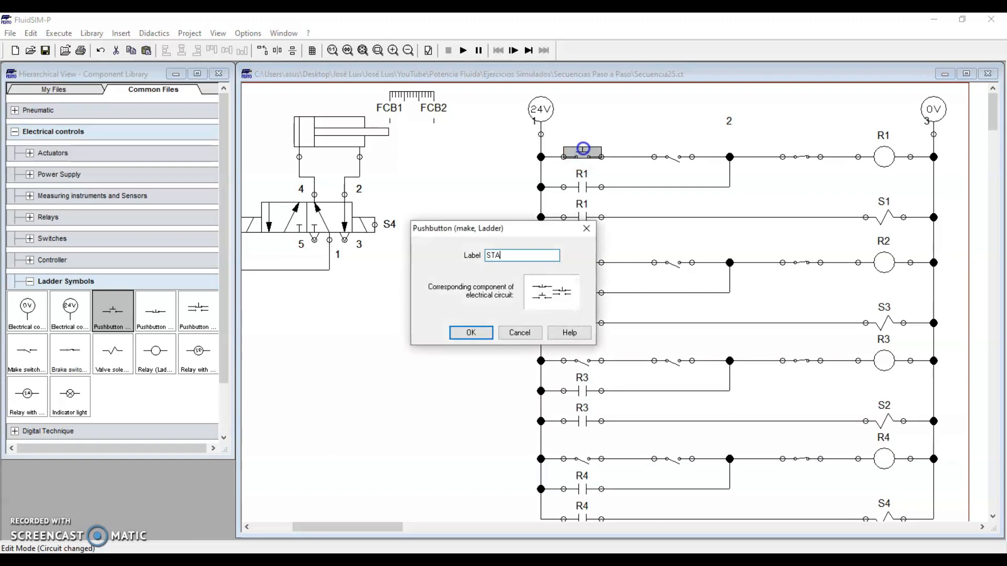
type("RT")
key("Return")
left_click(478, 224)
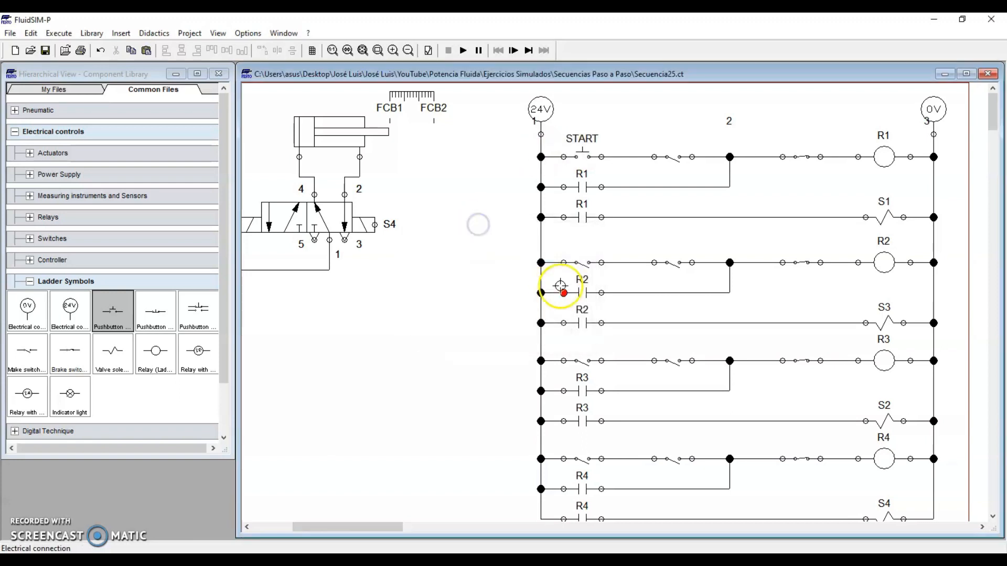
left_click(581, 263)
left_click(582, 360)
left_click(583, 461)
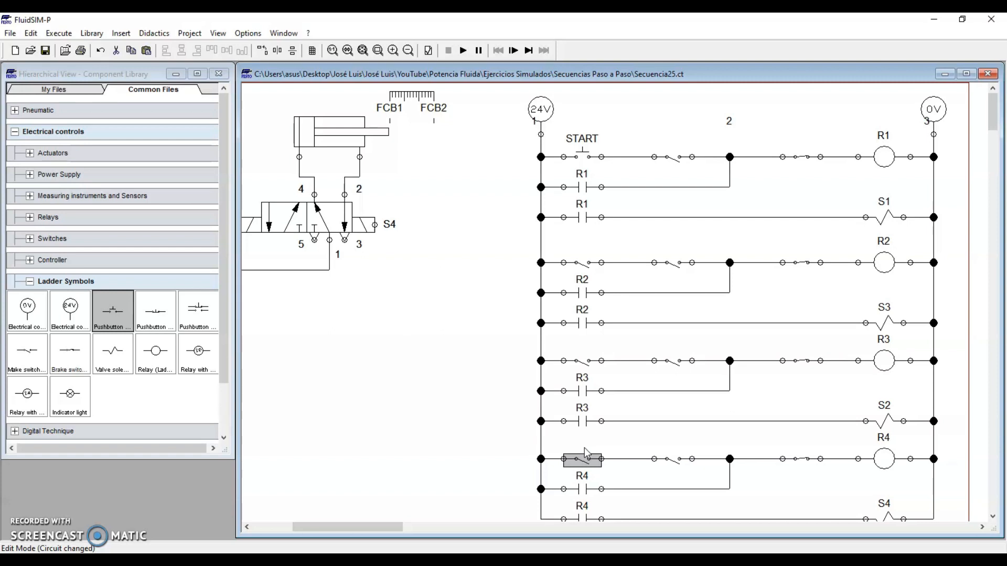
left_click_drag(498, 258, 948, 335)
left_click(861, 280)
left_click(874, 270)
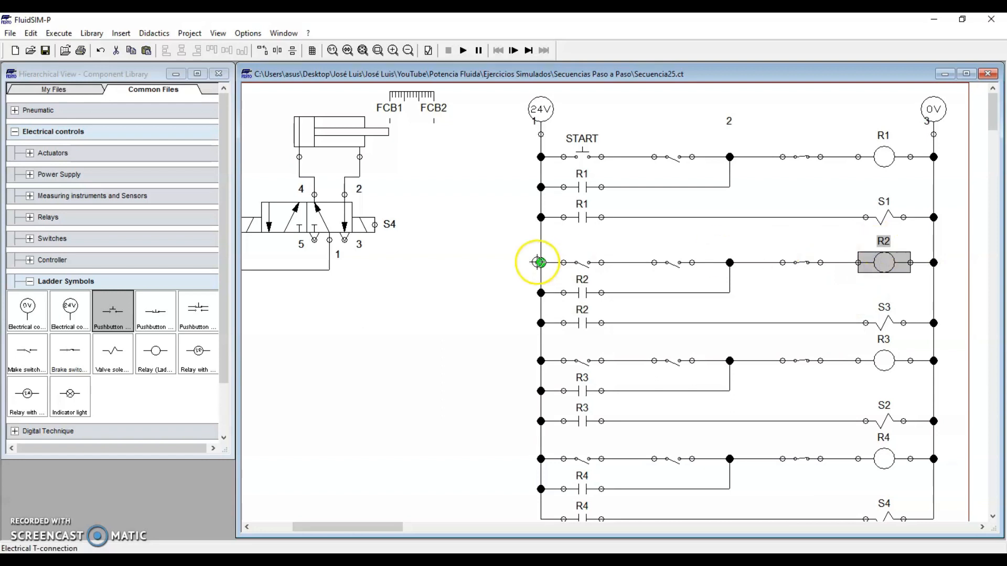
left_click(885, 158)
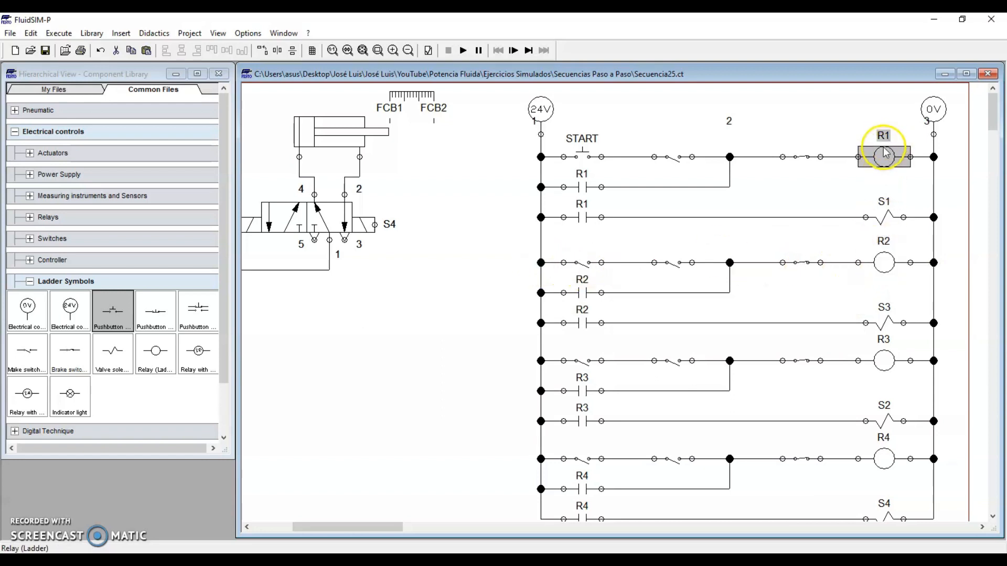
Step: Label the first make switch in the relay R2 row R1
left_click(582, 265)
double_click(583, 267)
type("R")
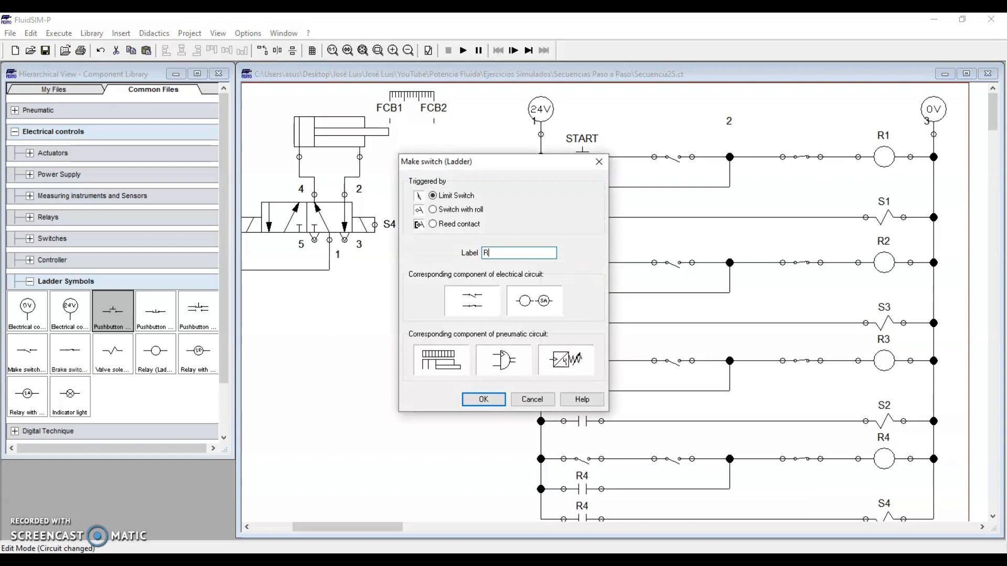
type("2")
key("Return")
Step: Label the first make switch in the relay R3 row R2
left_click_drag(502, 371, 939, 441)
left_click(878, 374)
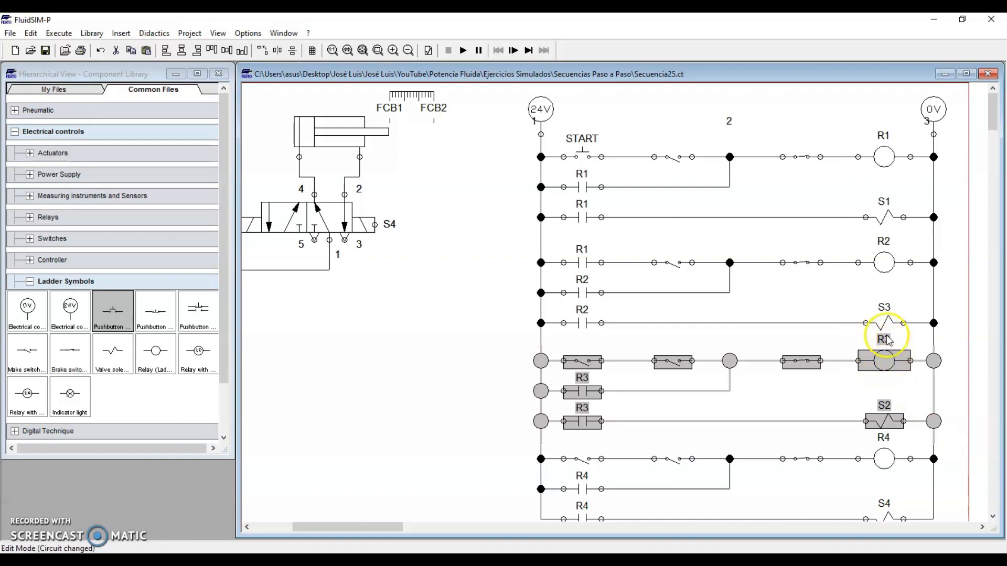
left_click(618, 352)
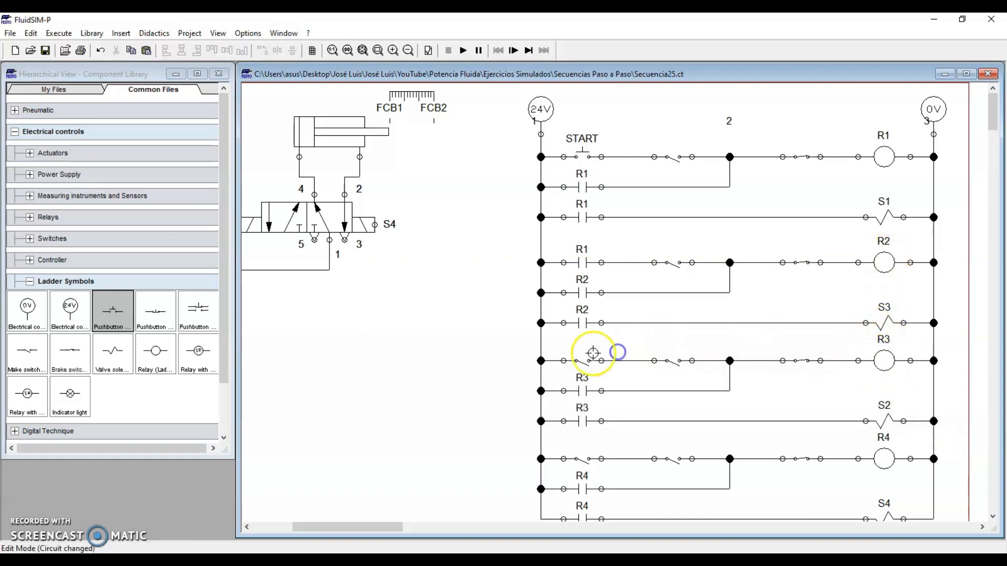
double_click(592, 353)
type("R2")
key("Return")
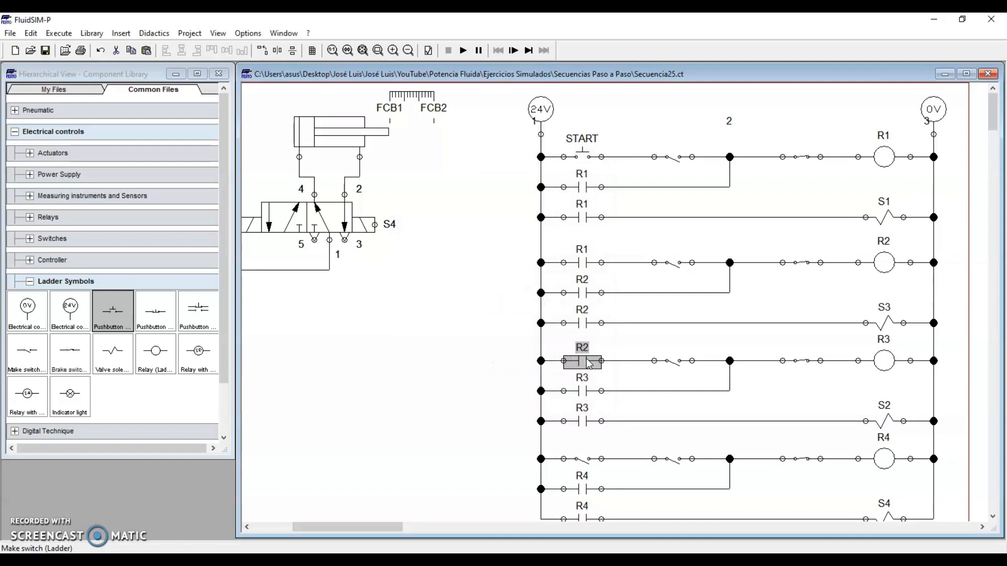
Step: Label the first make switch in the relay R4 row R3
left_click(444, 450)
left_click(582, 460)
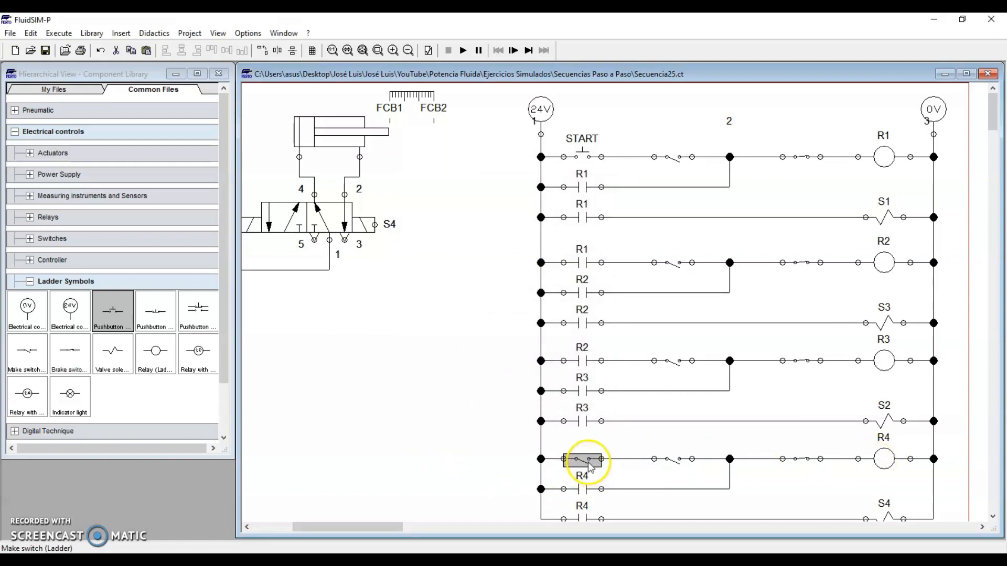
double_click(581, 464)
type("R3")
key("Return")
left_click(496, 447)
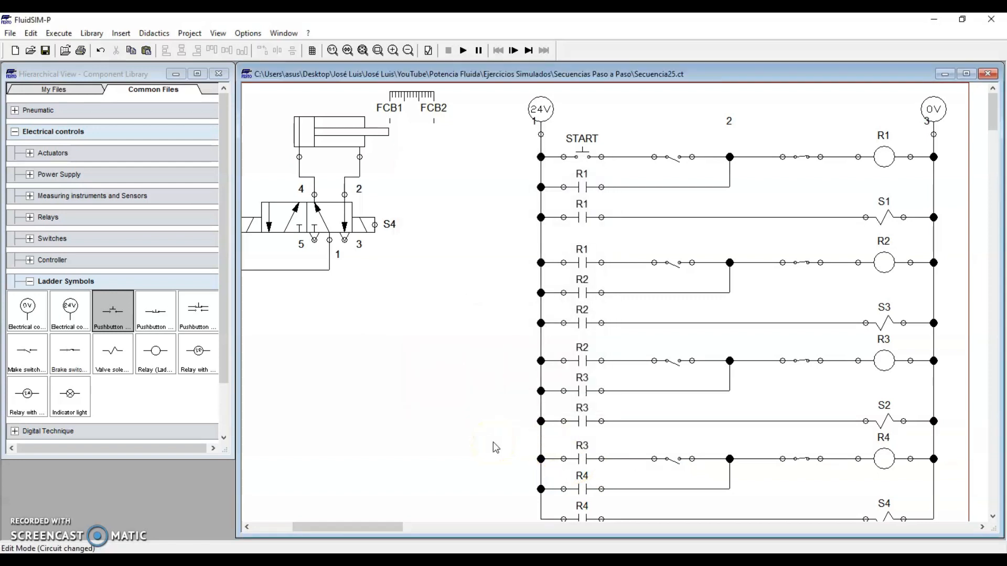
left_click_drag(648, 111, 703, 476)
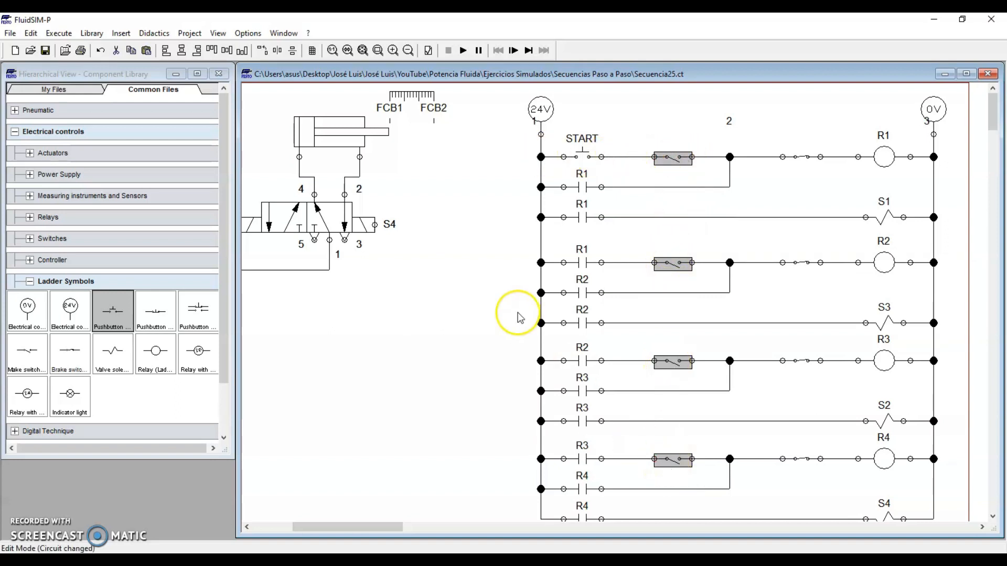
left_click(496, 304)
left_click_drag(641, 126, 699, 477)
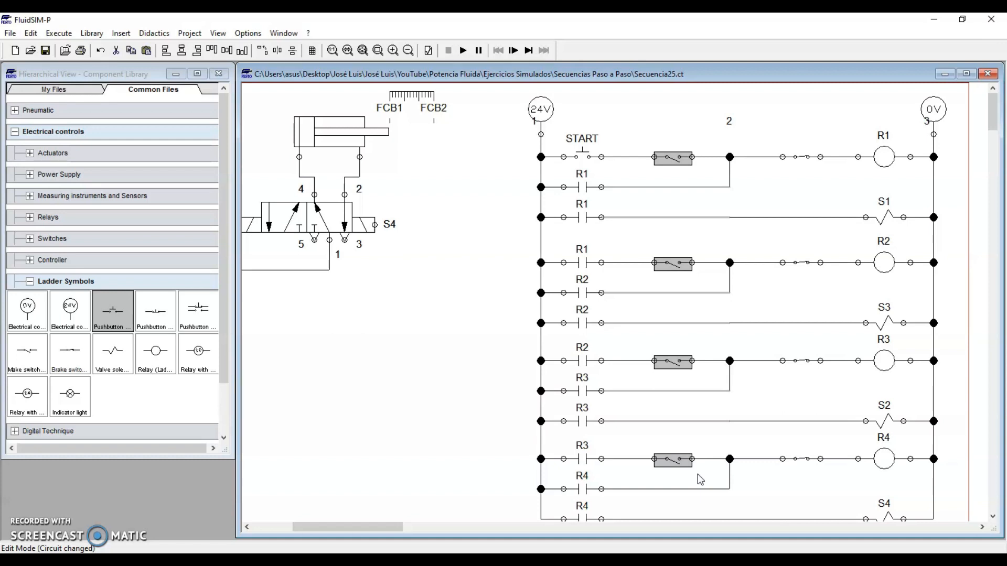
left_click(486, 262)
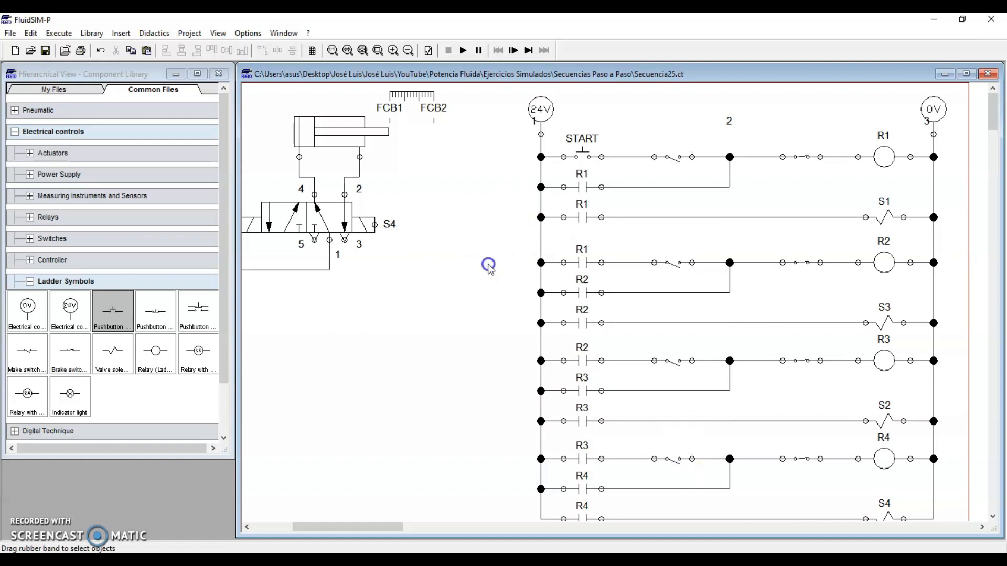
left_click_drag(506, 247, 962, 343)
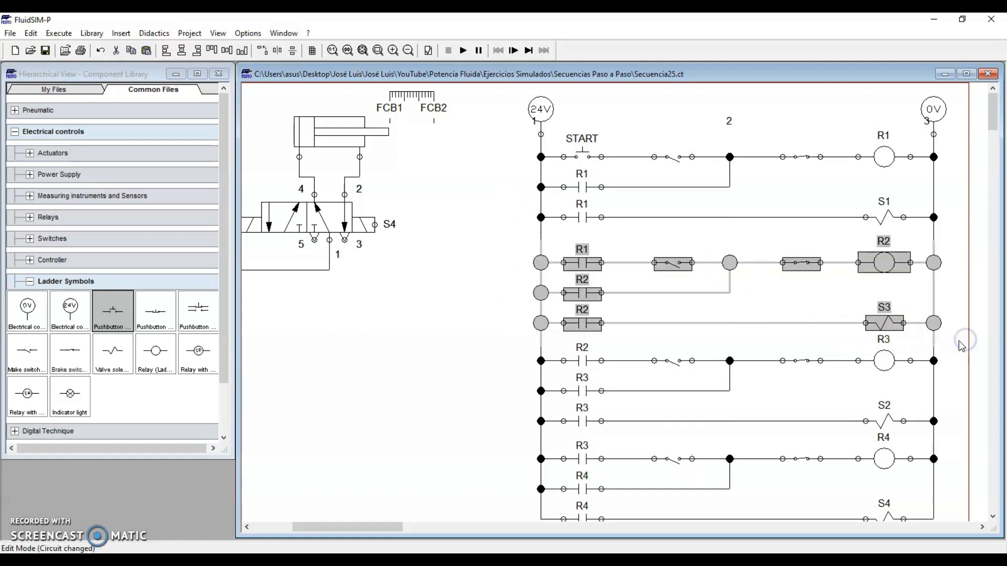
left_click(704, 233)
Step: Check the slide for the limit switch that starts the R2 step and label the second make switch in the relay R2 row FCA2
left_click(674, 266)
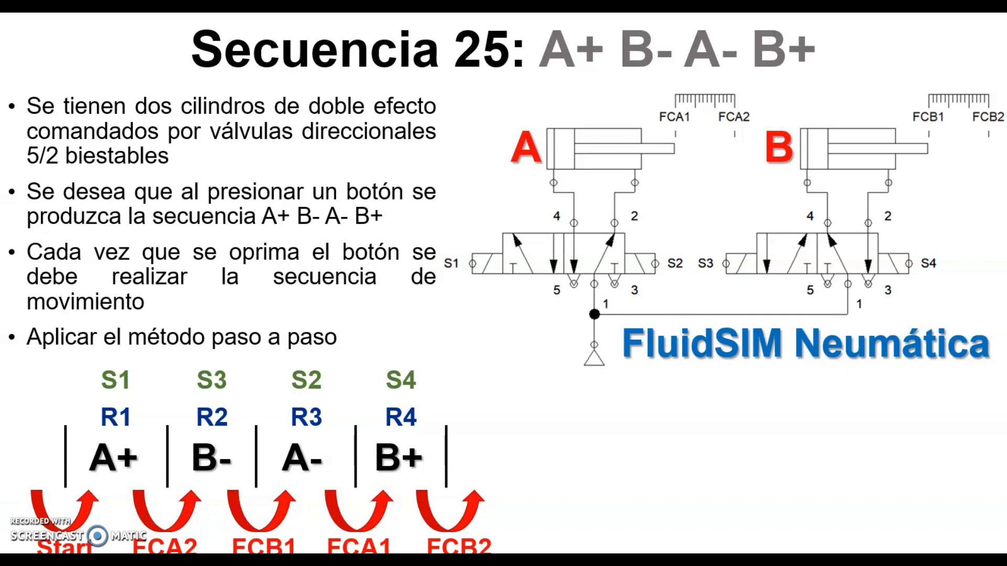
key("alt+Tab")
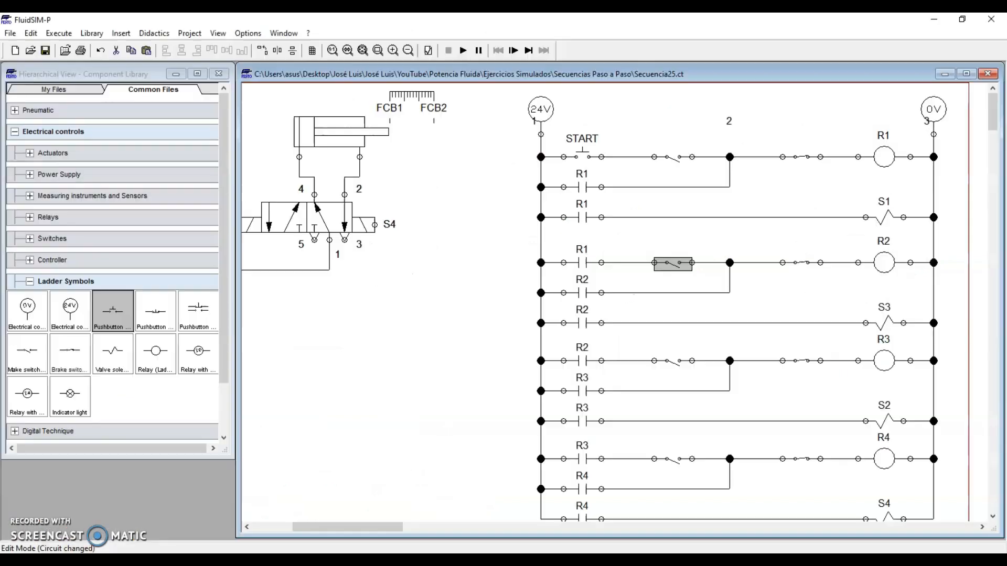
double_click(670, 266)
type("FC")
key("Return")
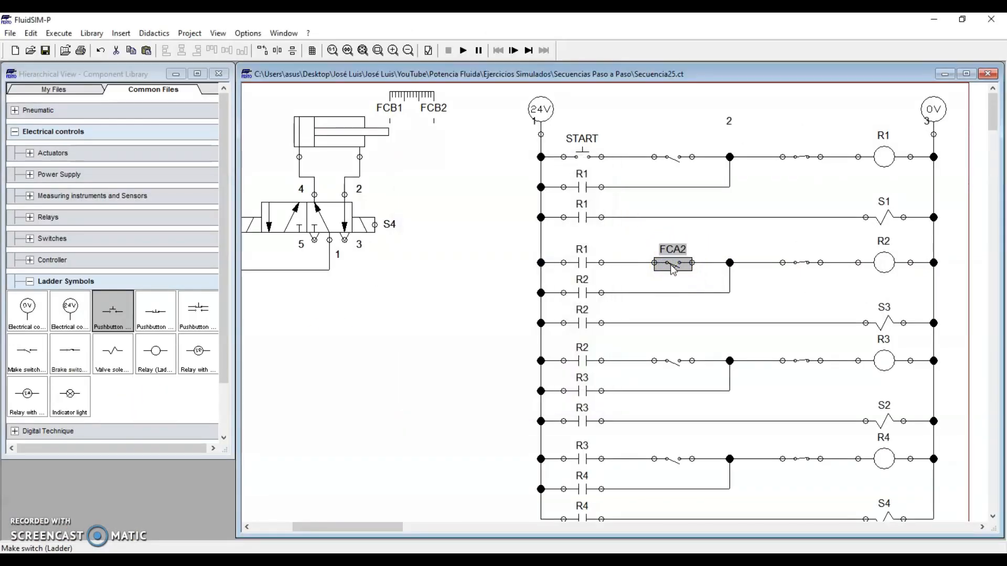
left_click(677, 335)
Step: Check the slide for the limit switch that starts the R3 step and label the second make switch in the relay R3 row FCB1
left_click(675, 362)
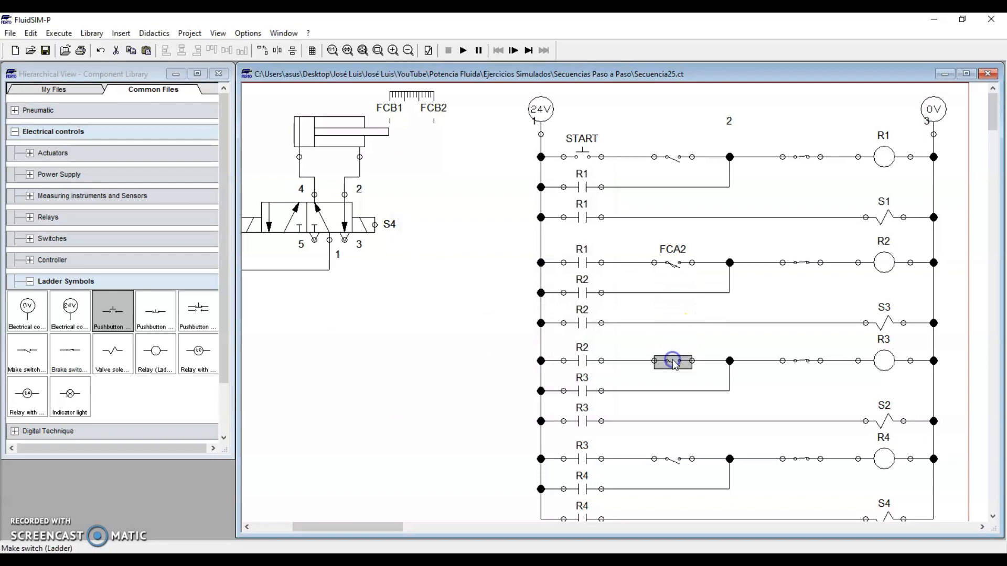
left_click(676, 365)
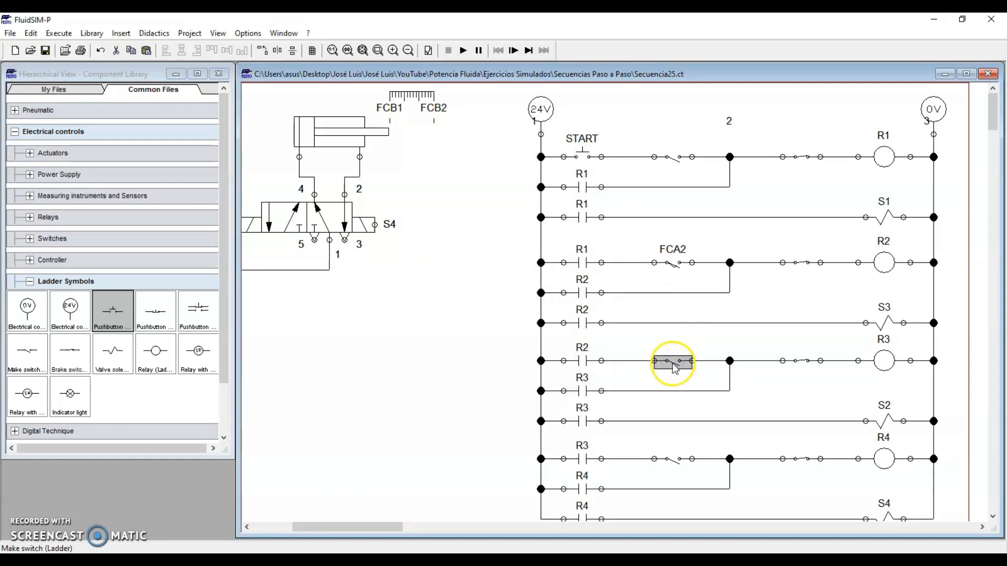
mouse_move(343, 548)
left_click(207, 472)
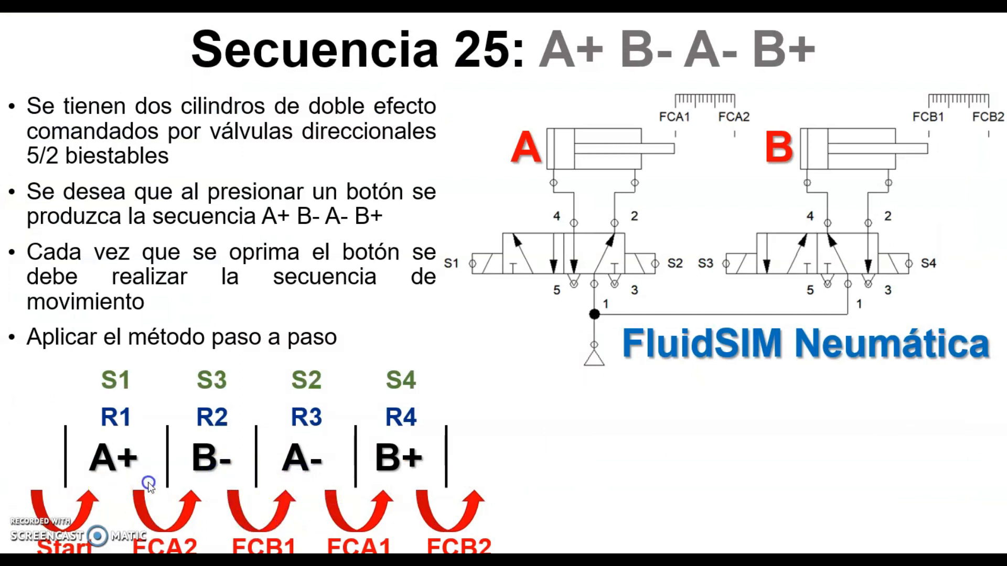
key("alt+Tab")
left_click(670, 360)
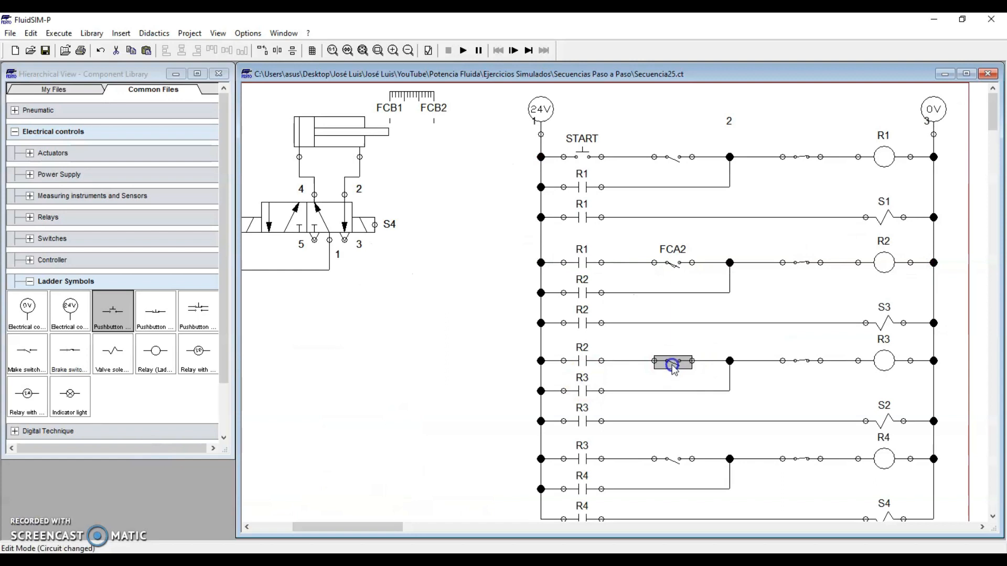
double_click(670, 361)
type("FCB1")
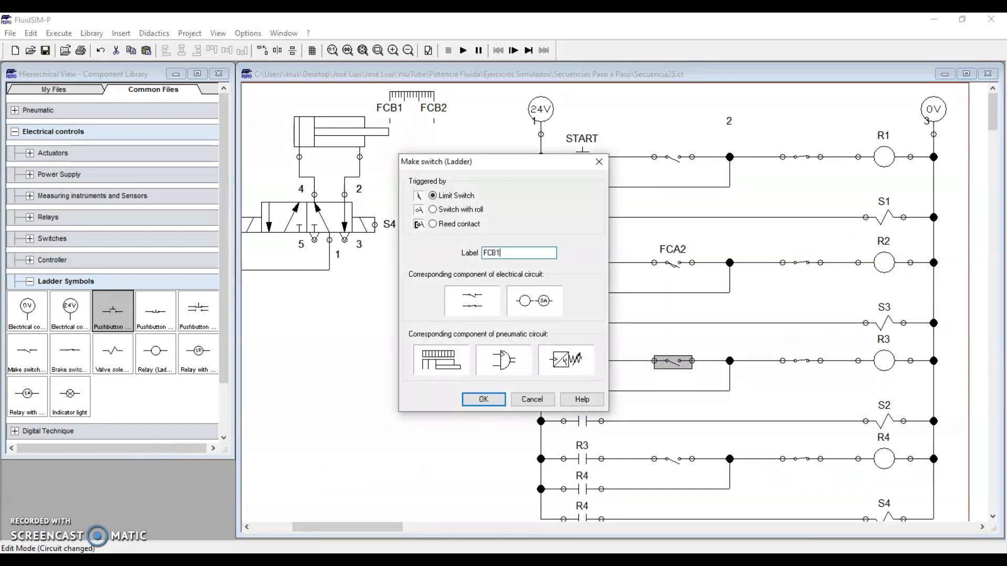
key("Return")
Step: Check the slide for the limit switch that starts the R4 step and label the second make switch in the relay R4 row FCA1
left_click(677, 463)
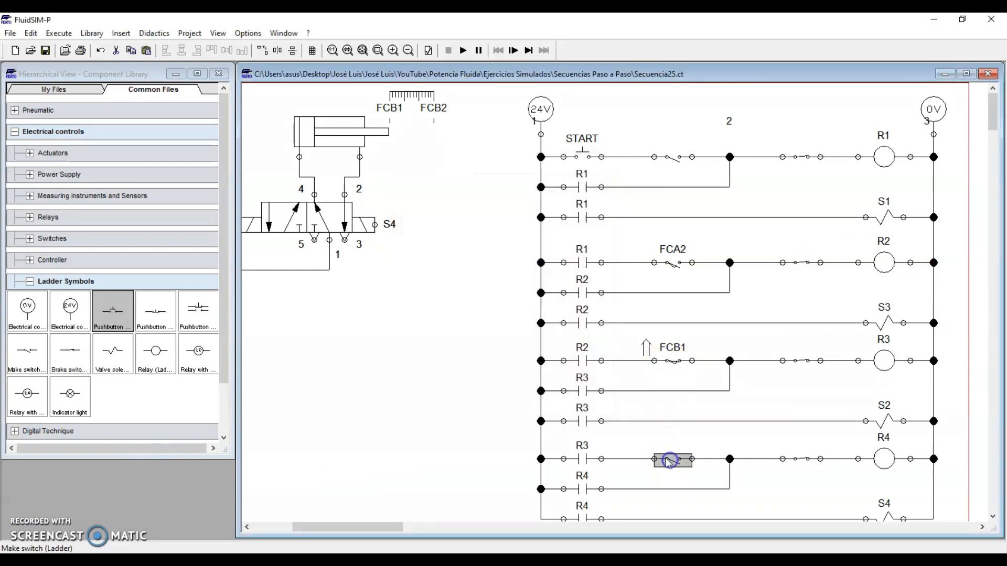
left_click(336, 559)
left_click(338, 526)
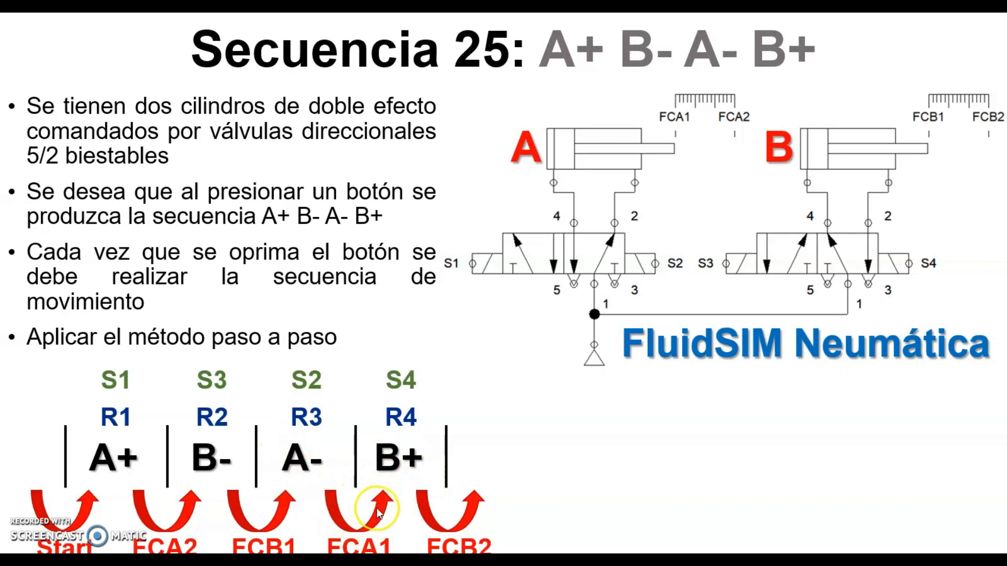
key("alt+Tab")
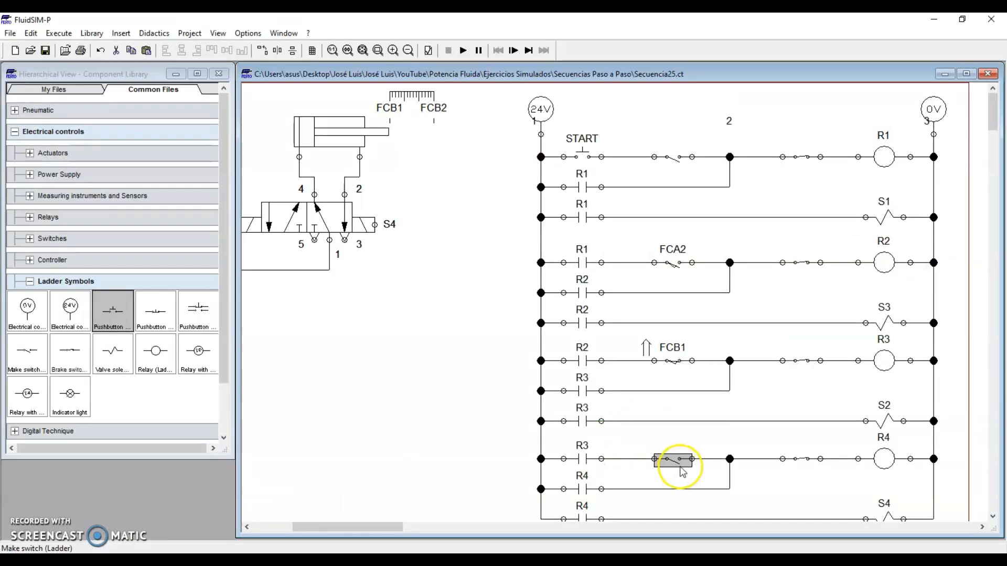
double_click(674, 461)
type("FC")
key("Return")
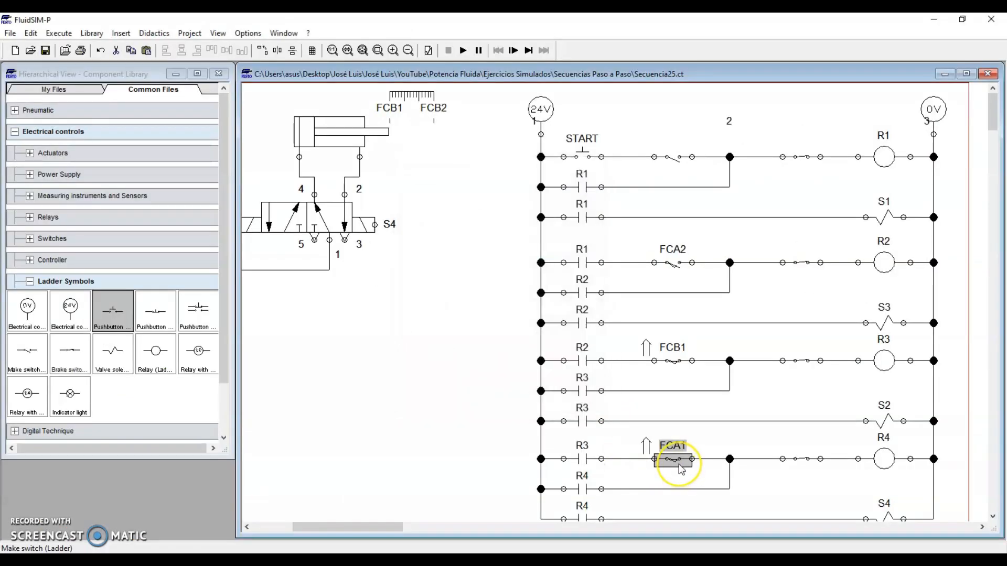
Step: Check the slide for the limit switch that ends the sequence and label the make switch after START in the relay R1 row FCB2
left_click(673, 158)
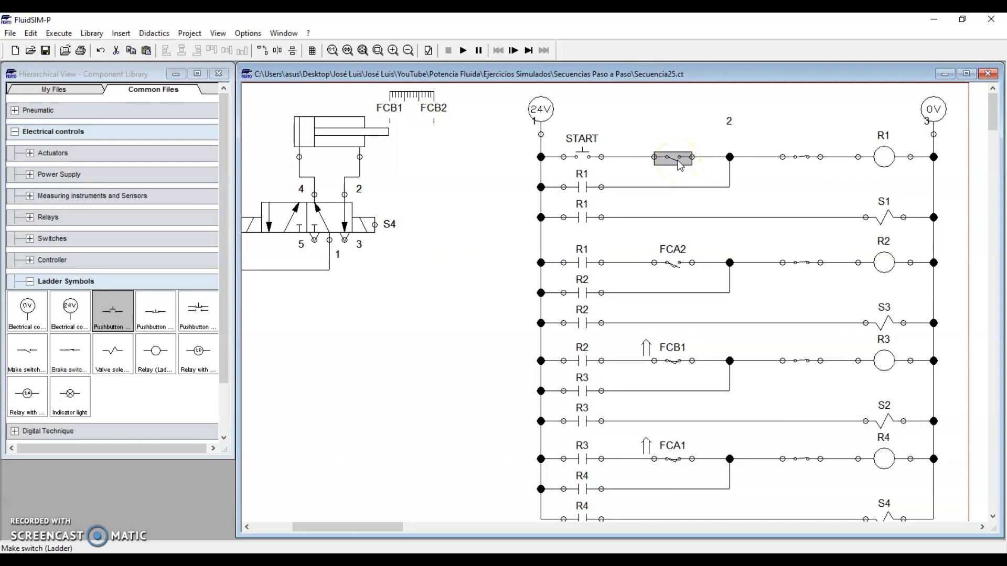
left_click(326, 559)
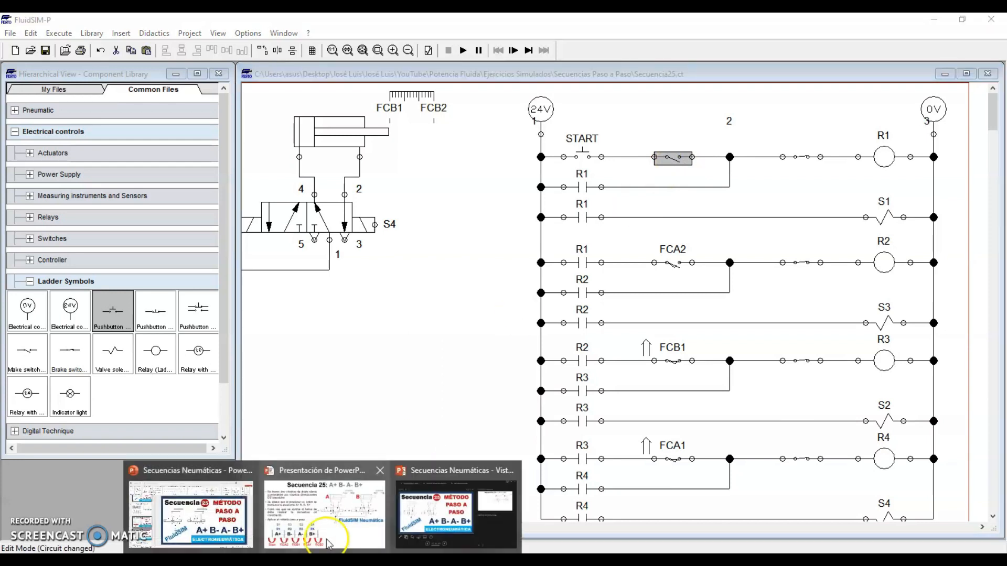
left_click(327, 525)
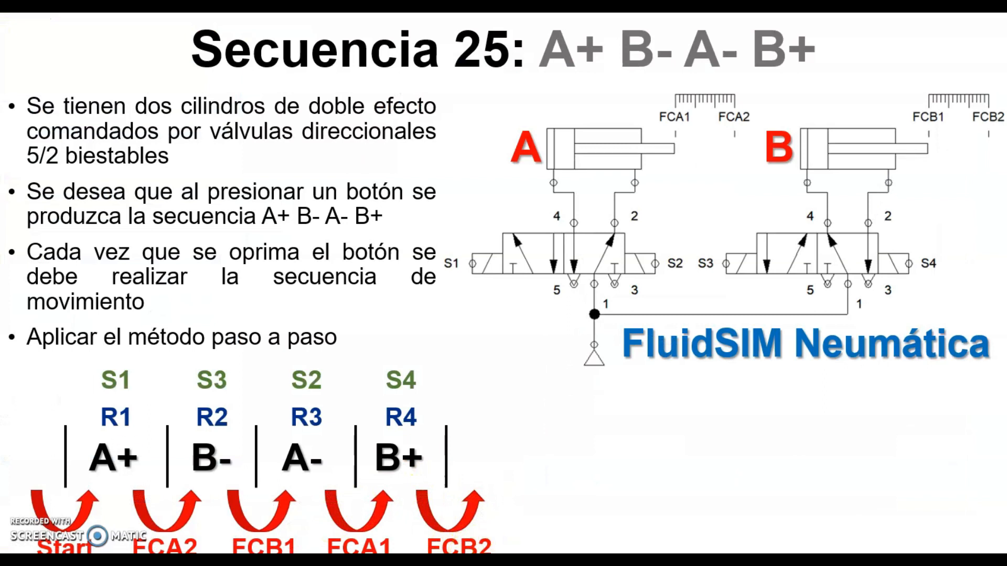
key("alt+Tab")
double_click(671, 159)
type("F")
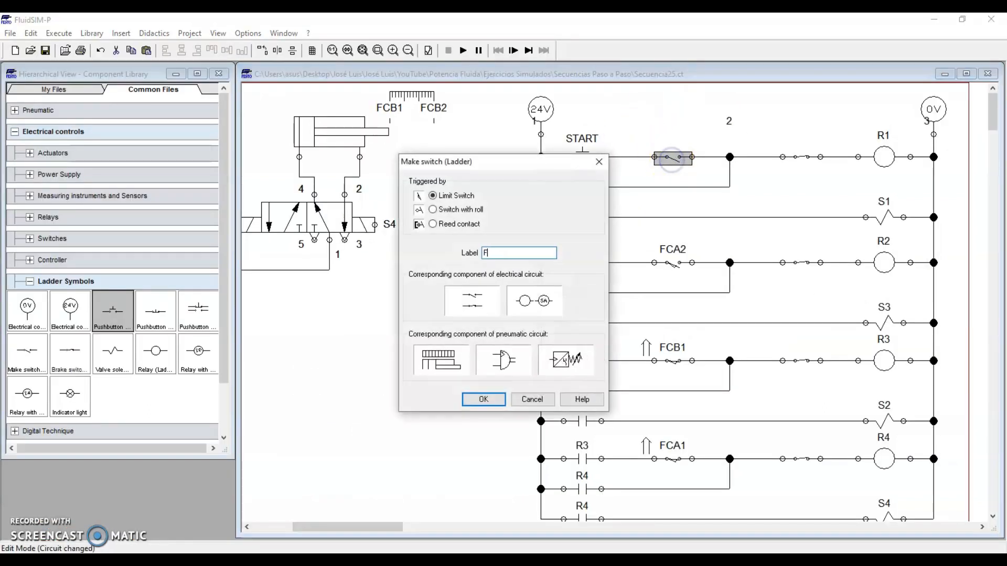
type("CB2")
key("Return")
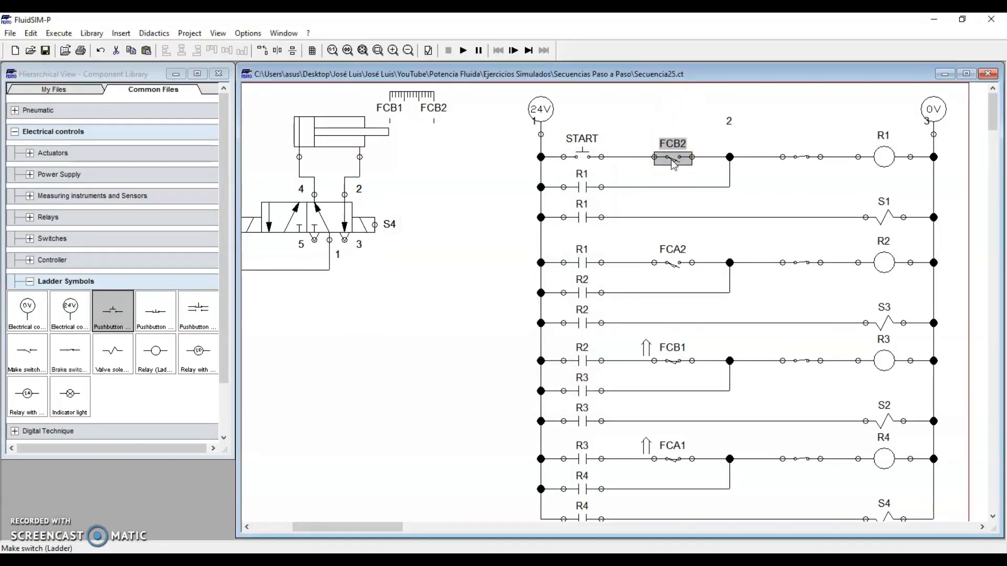
left_click(656, 100)
left_click_drag(780, 146, 824, 481)
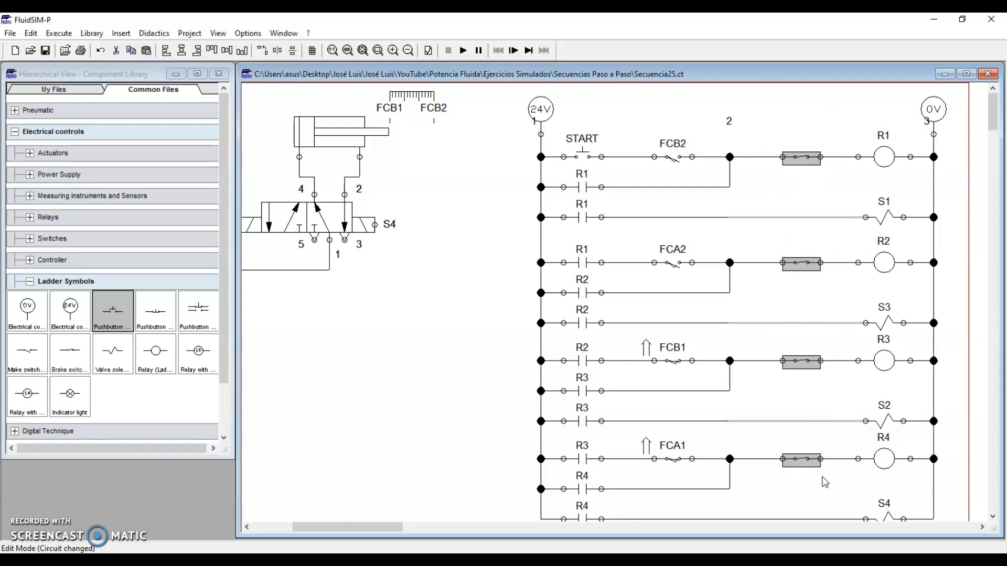
left_click(579, 286)
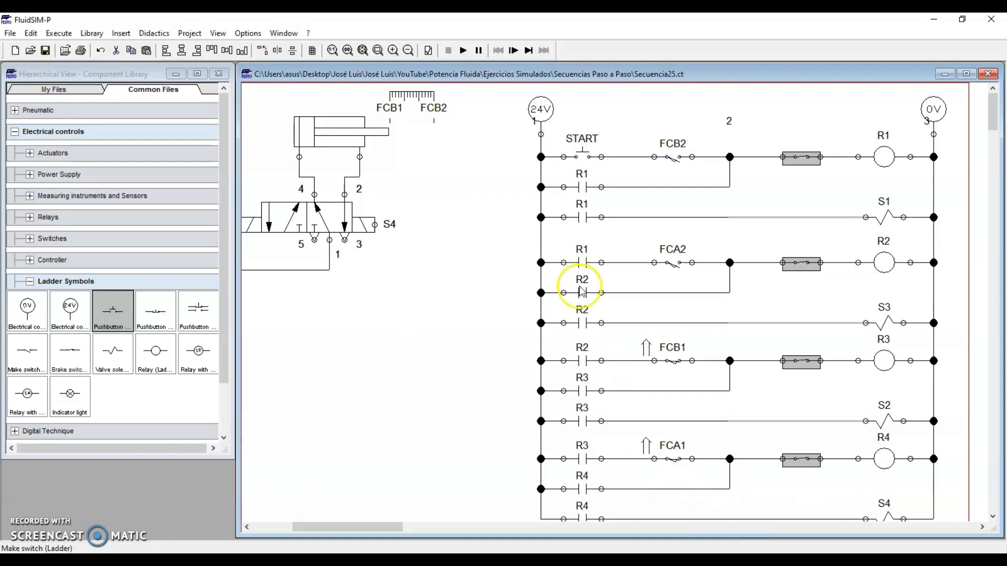
left_click_drag(526, 149, 952, 232)
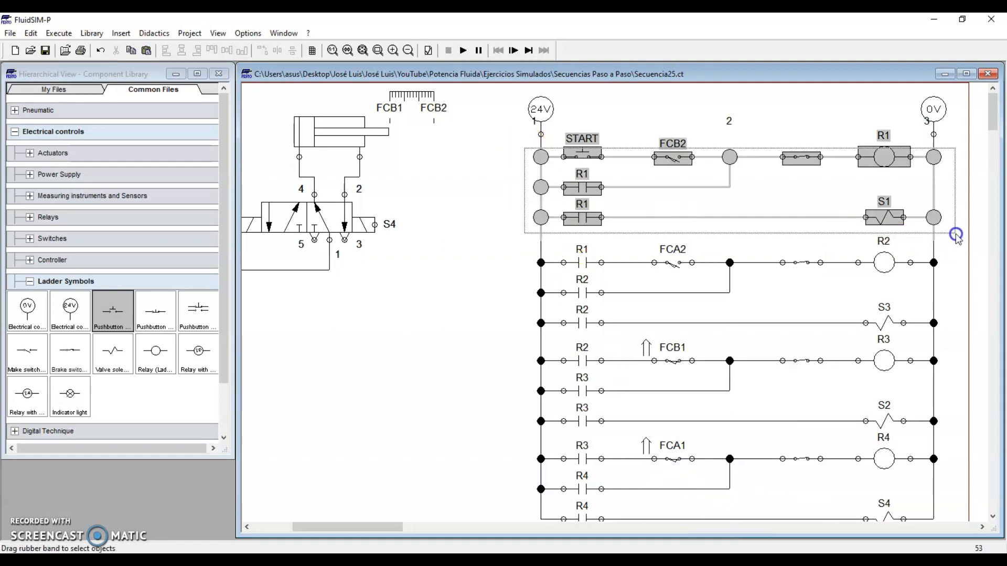
left_click(791, 188)
left_click(868, 156)
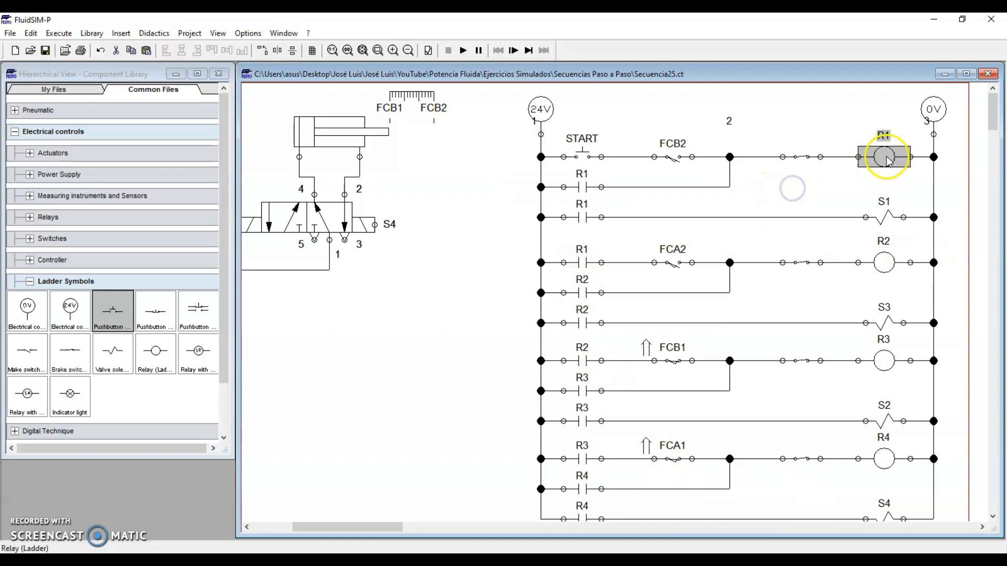
Step: Label the brake switch in front of relay coil R1 as R2
double_click(808, 159)
type("R2")
key("Return")
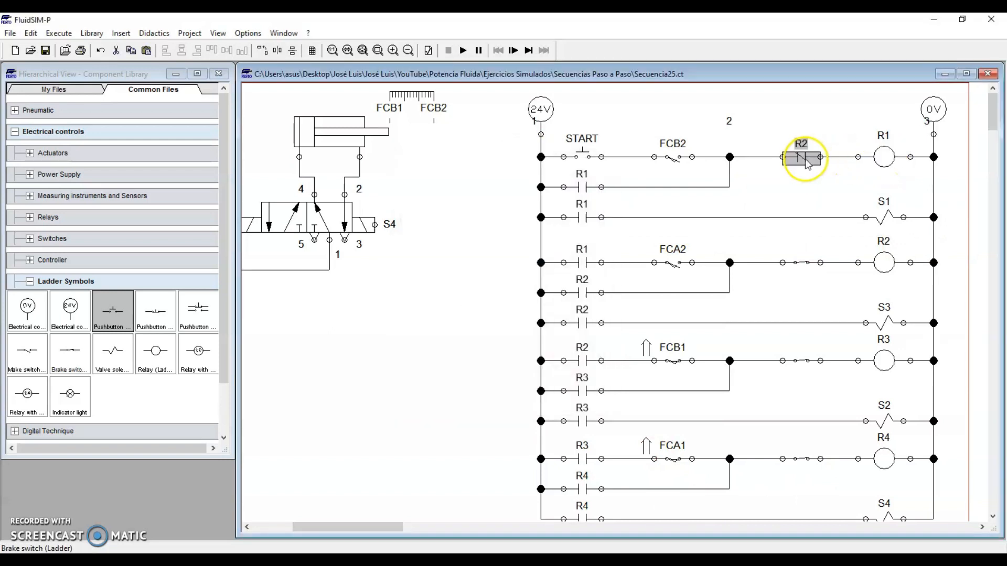
Step: Label the brake switch in front of relay coil R2 as R3
left_click(803, 264)
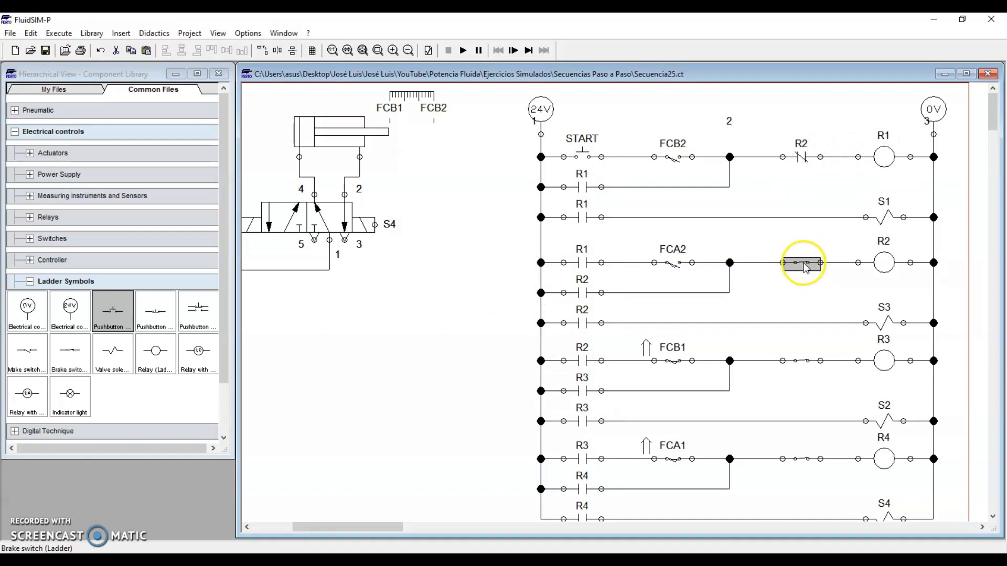
double_click(806, 267)
key("Return")
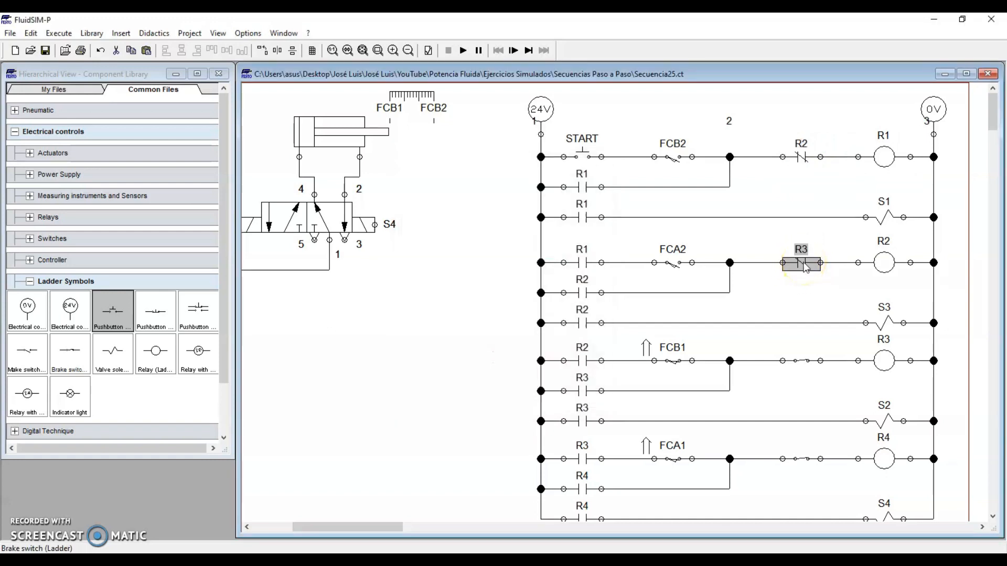
Step: Label the brake switch in front of relay coil R3 as R4
left_click(803, 360)
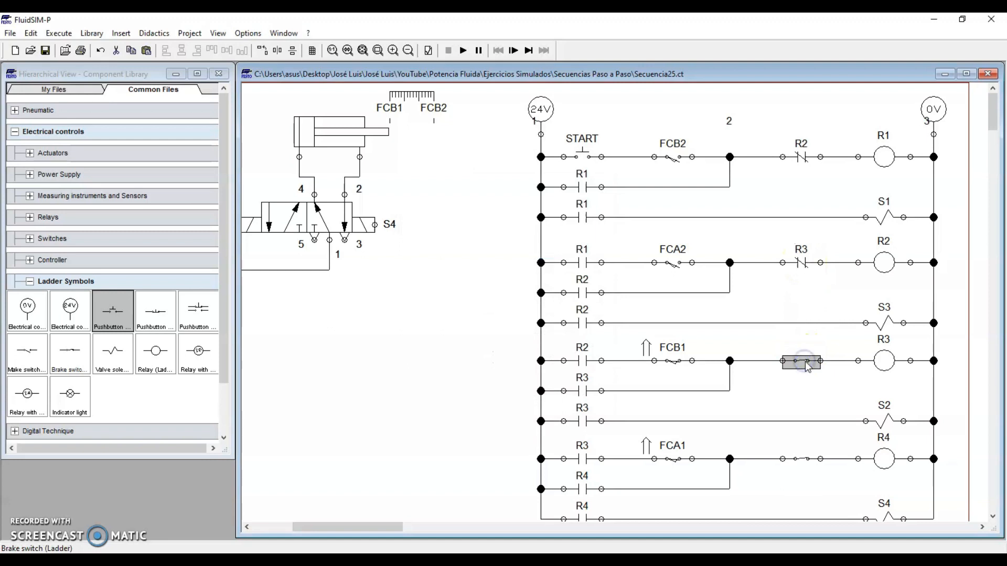
double_click(805, 362)
type("R4")
key("Return")
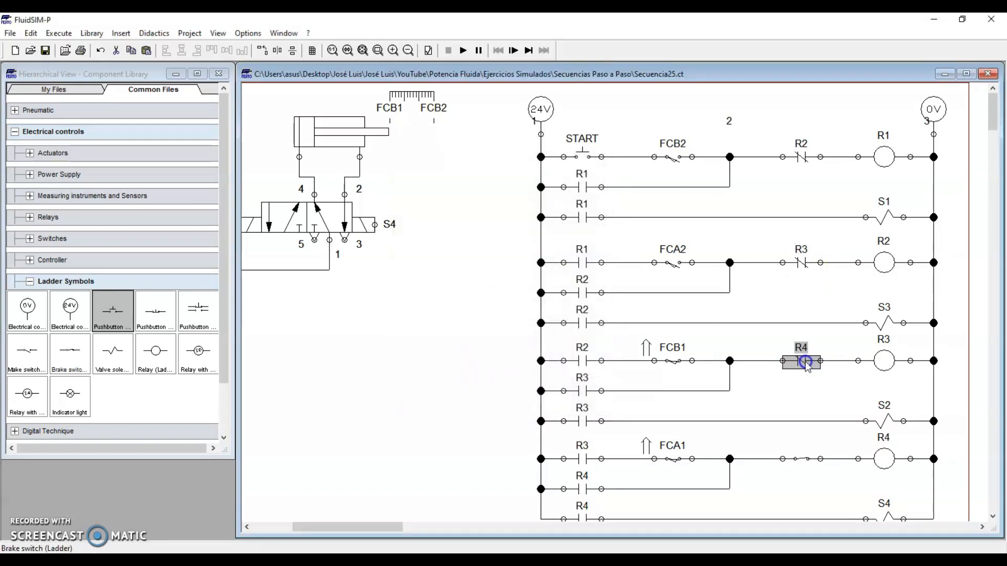
Step: Label the brake switch in front of relay coil R4 as R1
left_click(796, 459)
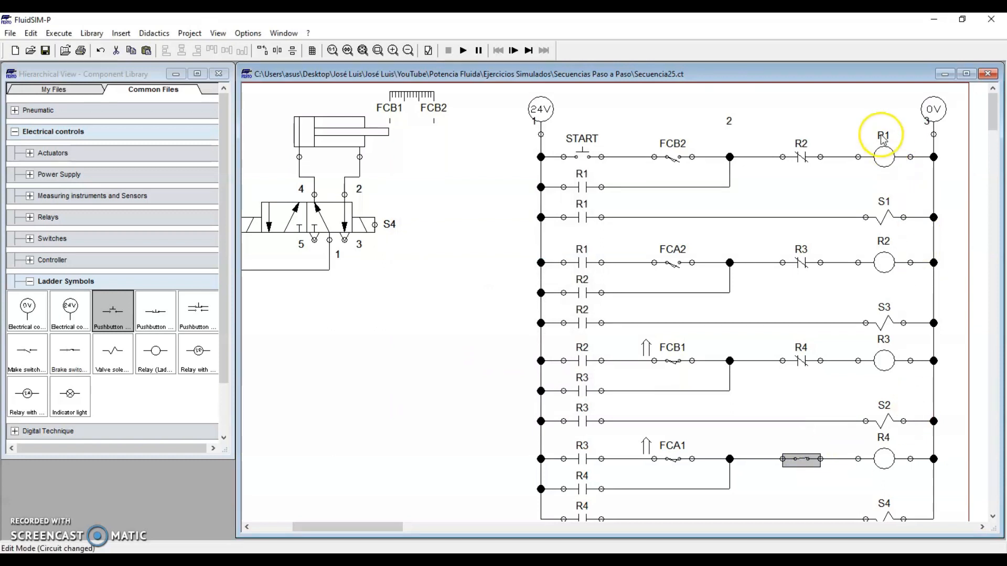
double_click(801, 460)
type("R1")
key("Return")
left_click(411, 370)
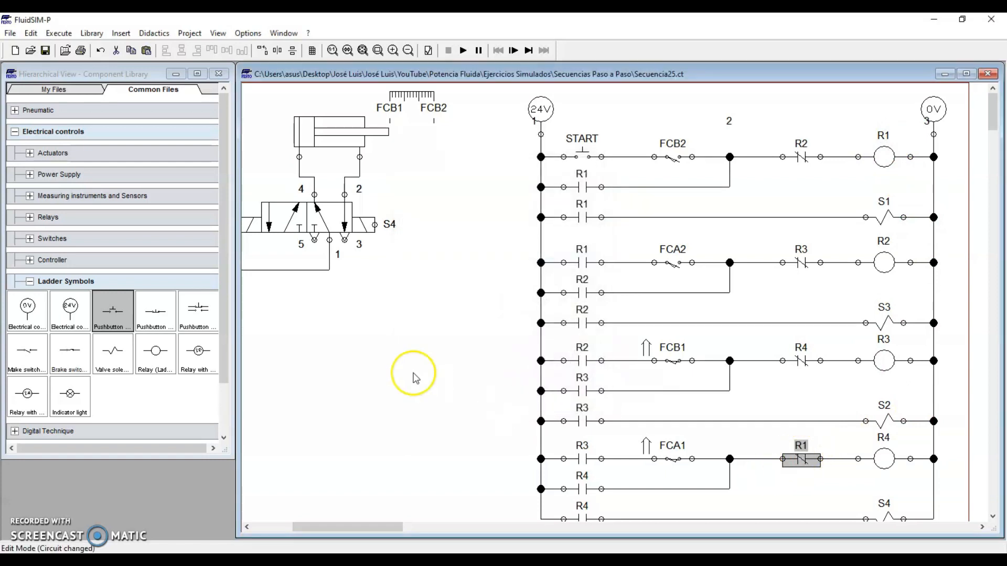
left_click_drag(505, 90, 947, 470)
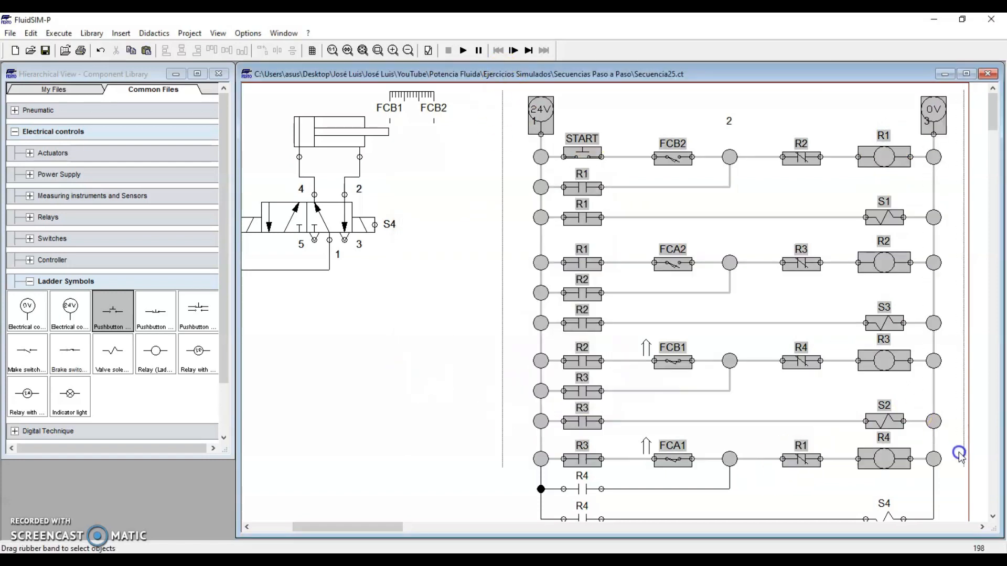
scroll(946, 477, "down", 5)
scroll(944, 442, "up", 5)
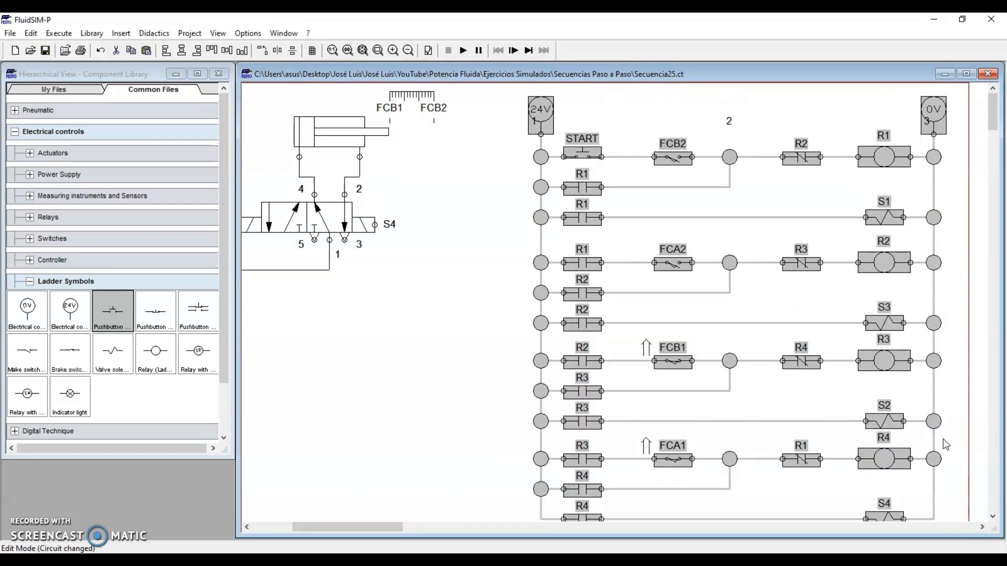
Step: Simulate the circuit, trigger the A+ B- A- B+ sequence twice with the START pushbutton, and stop the simulation
left_click_drag(374, 526, 334, 527)
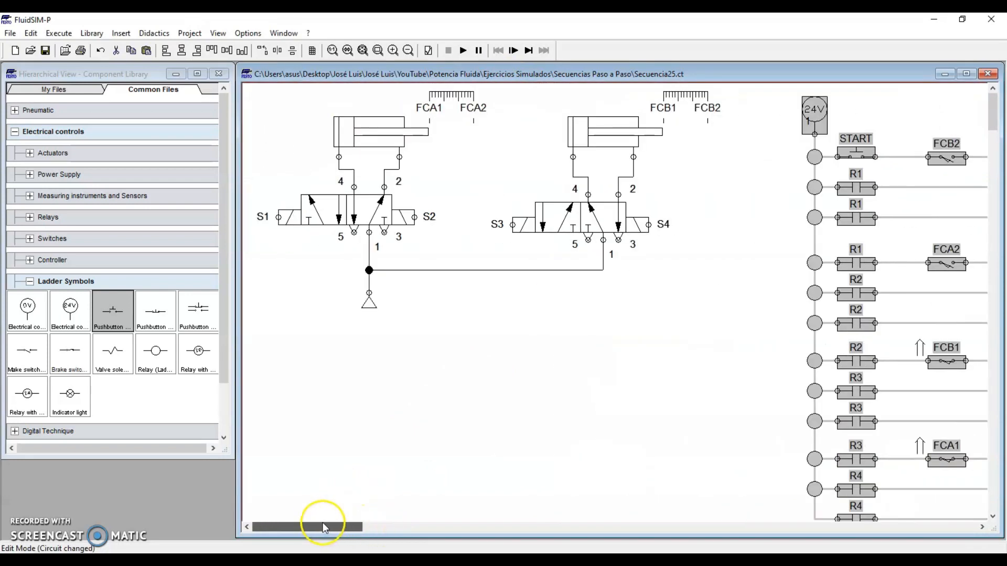
left_click(462, 51)
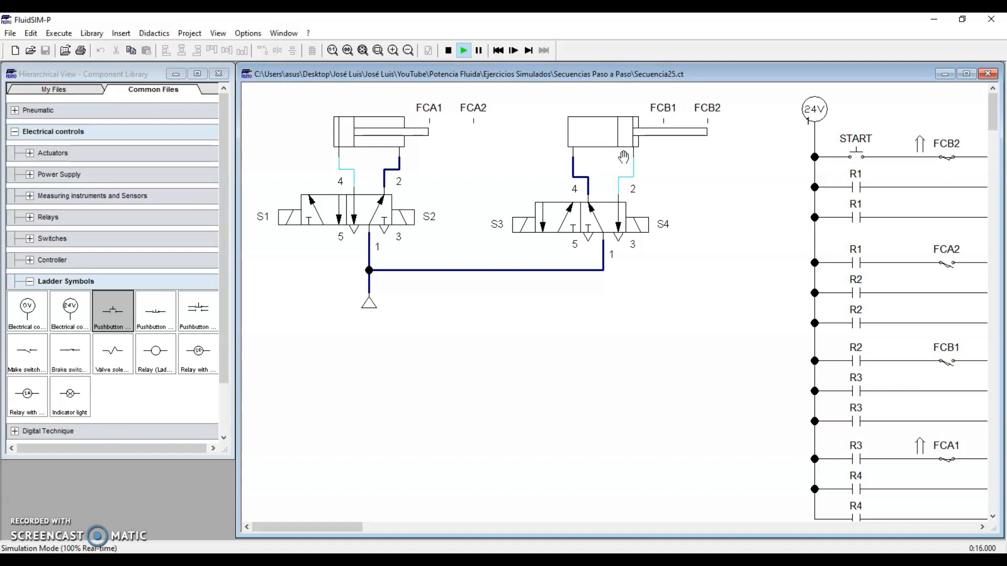
left_click(860, 151)
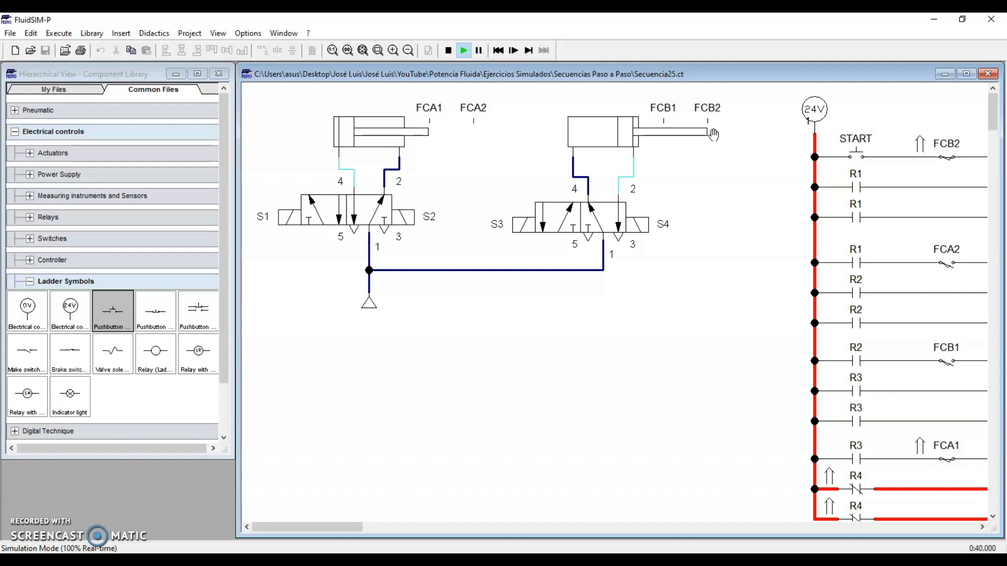
left_click(856, 153)
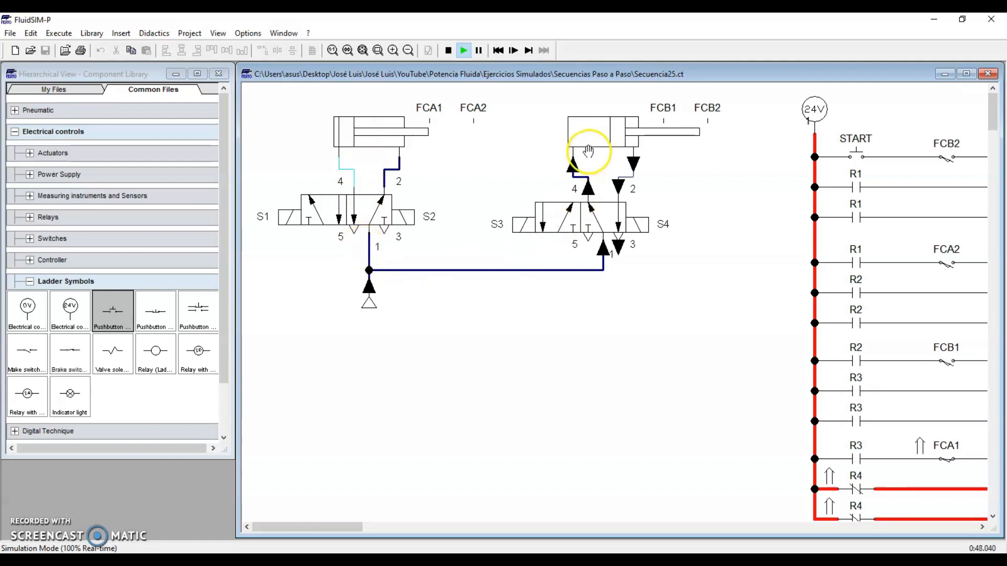
left_click(450, 53)
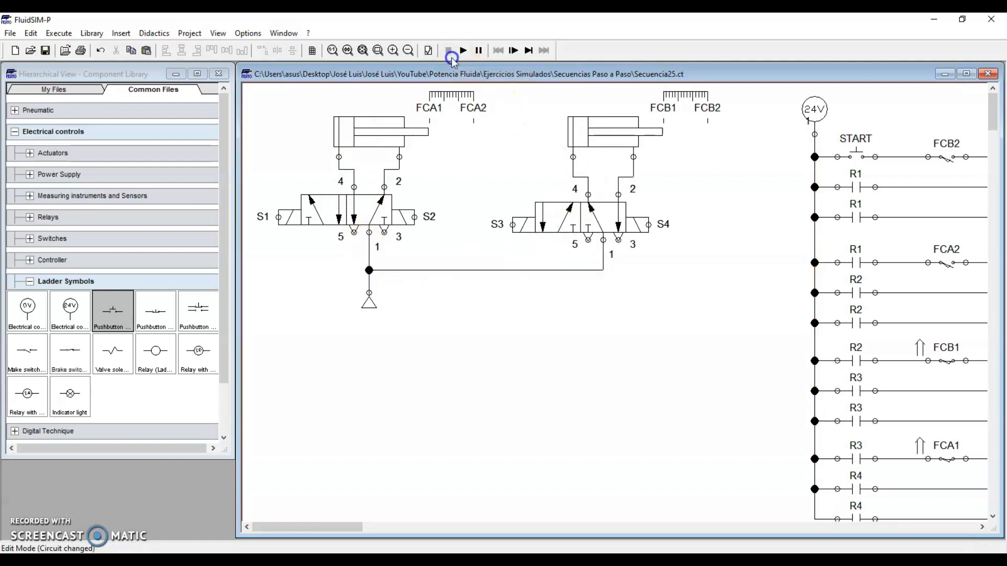
Step: Switch to the PowerPoint slide show and advance from the Secuencia 25 closing slide to the Secuencia 26 slide
left_click(410, 51)
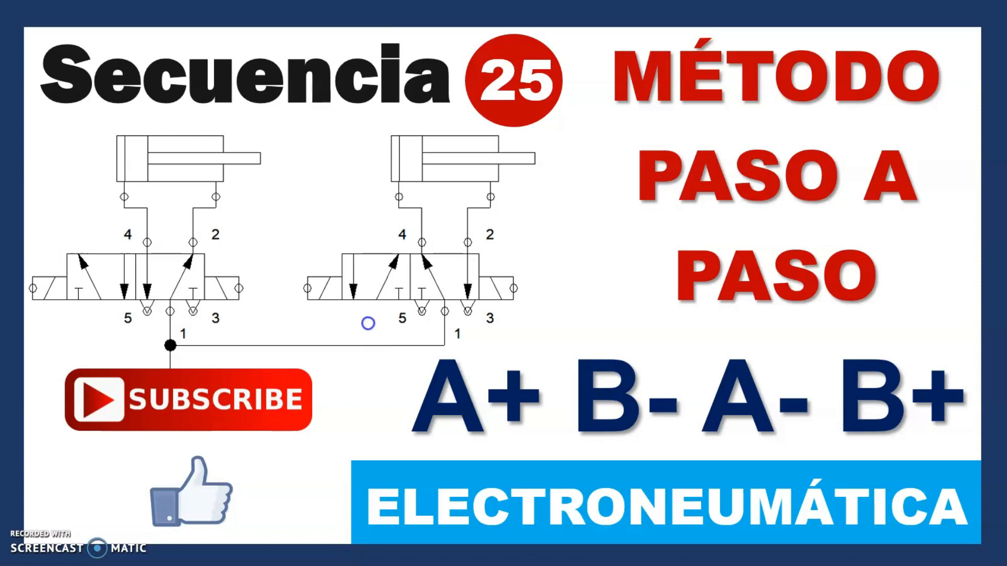
key("Right")
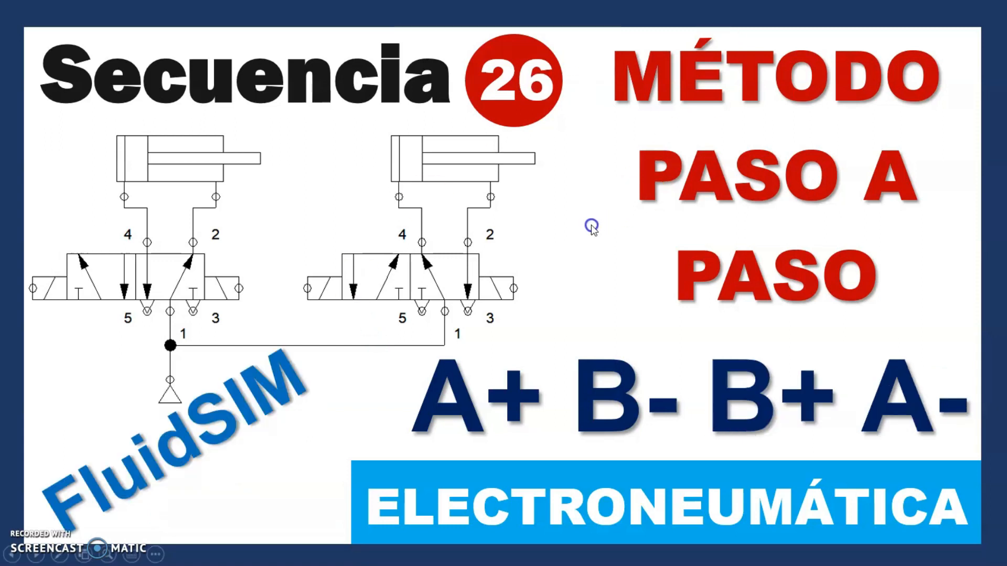